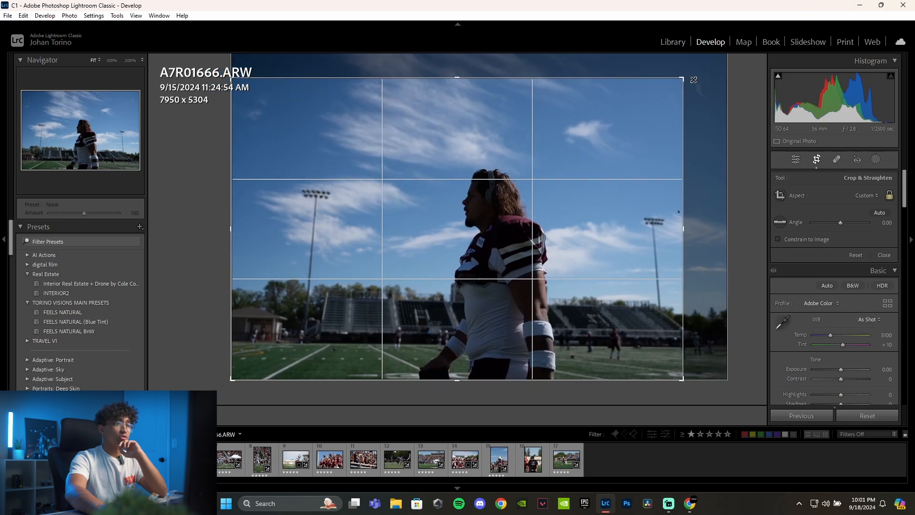
# - Crop A7R01666.ARW to about 6000 x 4003 and reposition the frame so the player stands slightly right of centre
pyautogui.moveTo(563, 195); pyautogui.dragTo(390, 253)
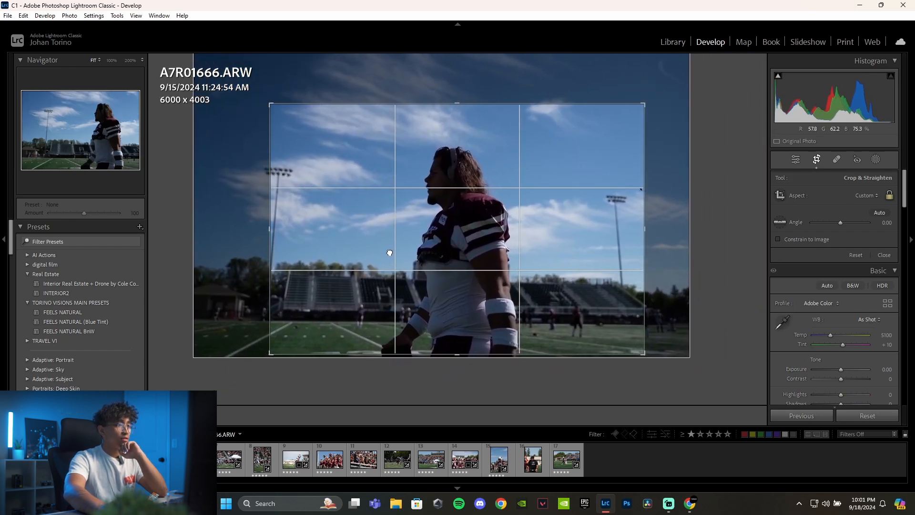
pyautogui.press('Return')
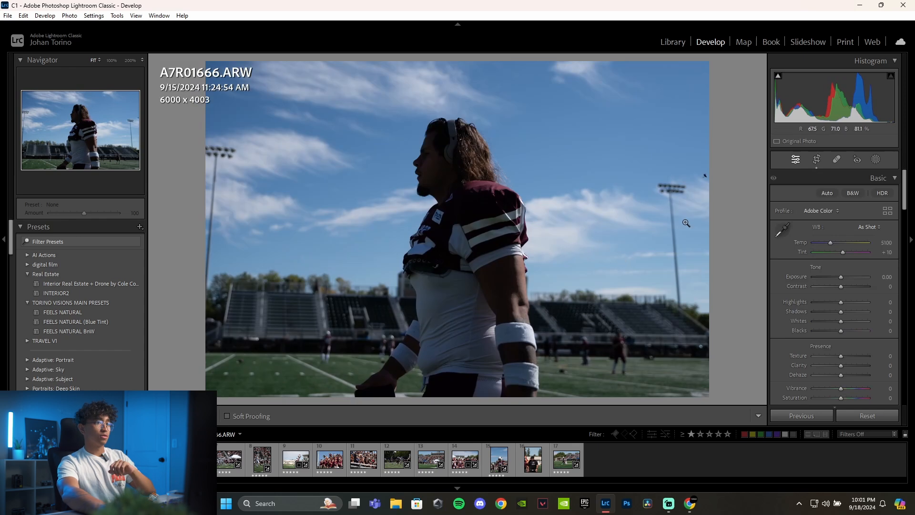
pyautogui.press('r')
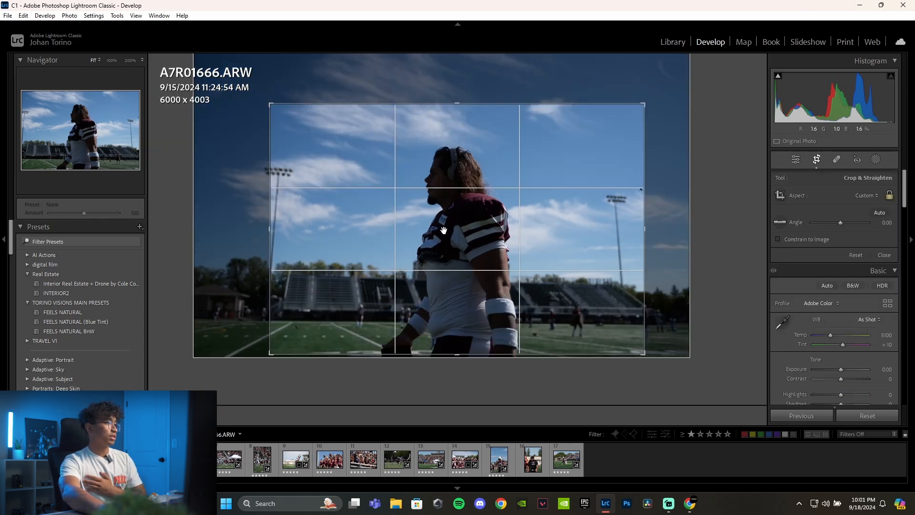
pyautogui.moveTo(444, 230); pyautogui.dragTo(475, 235)
pyautogui.press('Return')
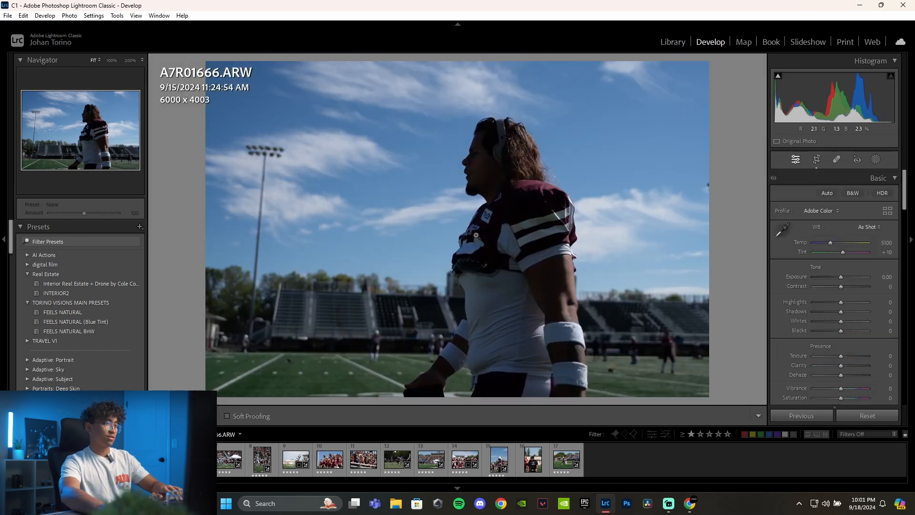
# - Tighten the crop to about 4944 x 3299, placing the player along the right third of the frame
pyautogui.press('r')
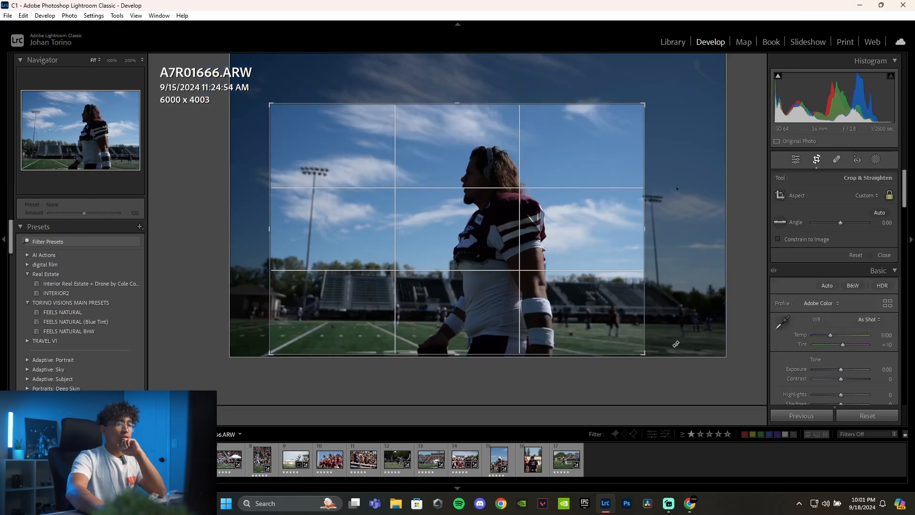
pyautogui.moveTo(638, 353); pyautogui.dragTo(575, 309)
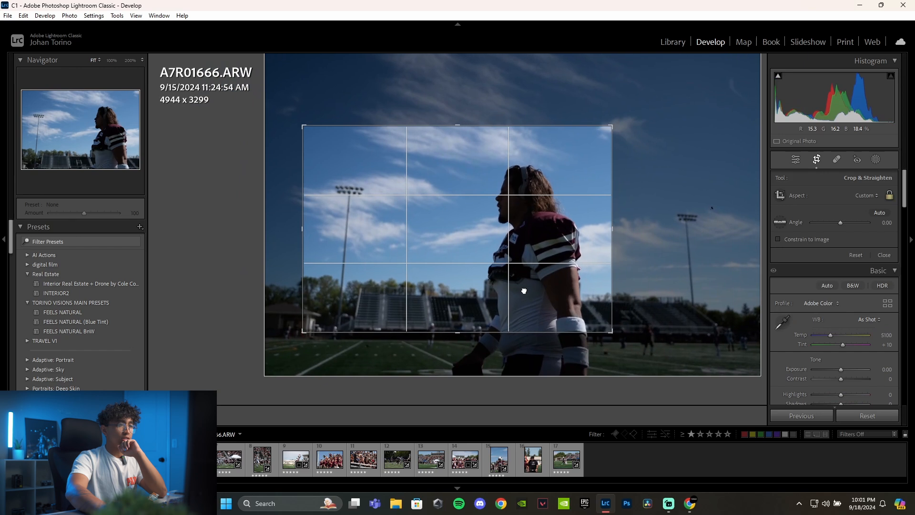
pyautogui.press('Return')
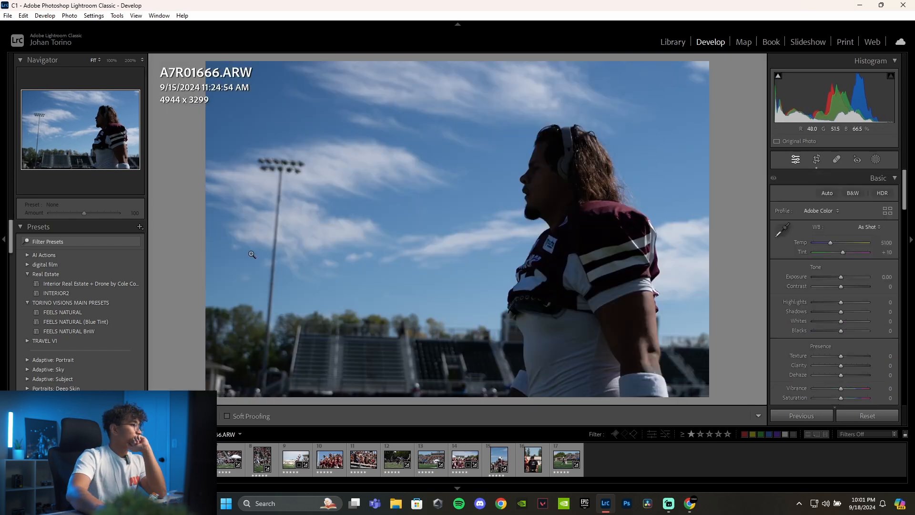
# - Browse the develop presets and apply FEELS NATURAL from TORINO VISIONS MAIN PRESETS to the player photo
pyautogui.scroll(-8, 107, 291)
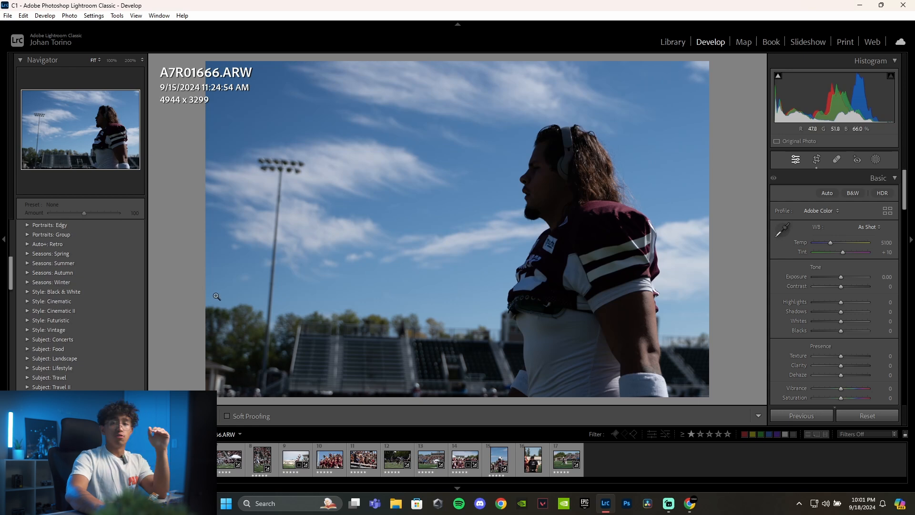
pyautogui.scroll(-3, 119, 299)
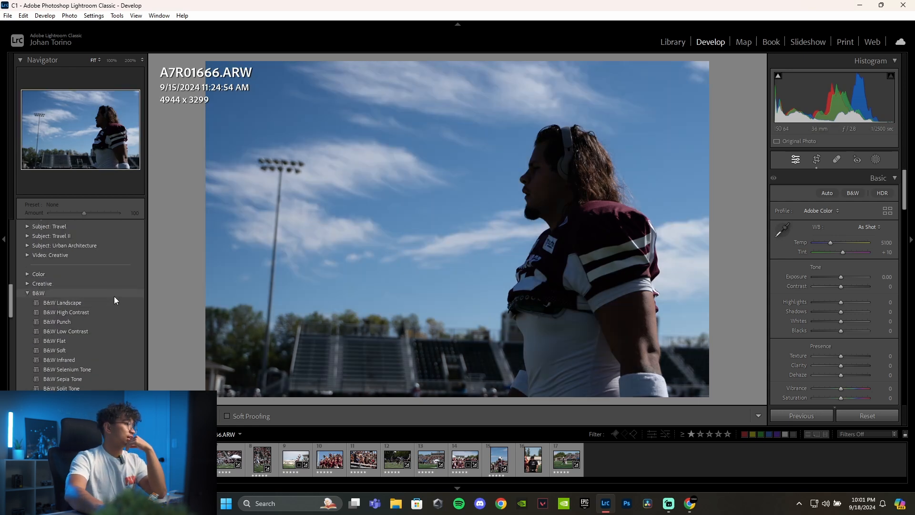
pyautogui.scroll(4, 115, 296)
pyautogui.scroll(4, 119, 297)
pyautogui.moveTo(105, 311)
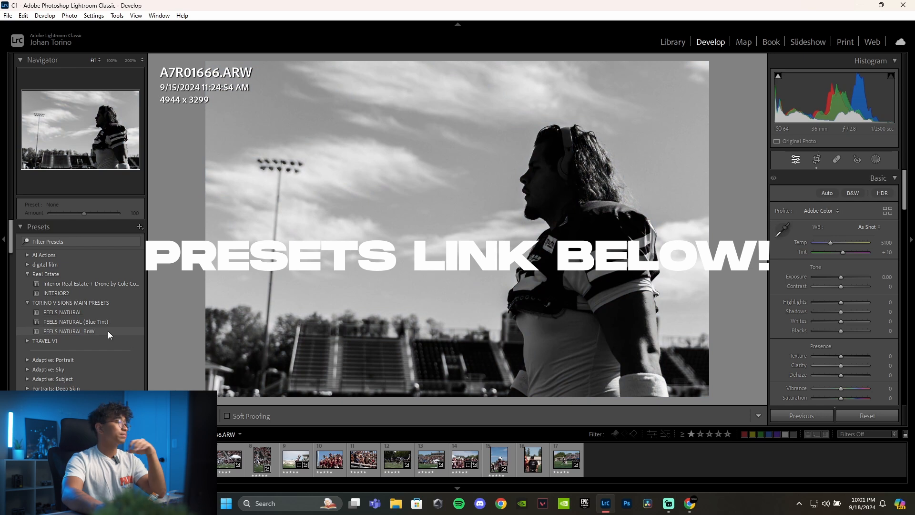
pyautogui.click(111, 311)
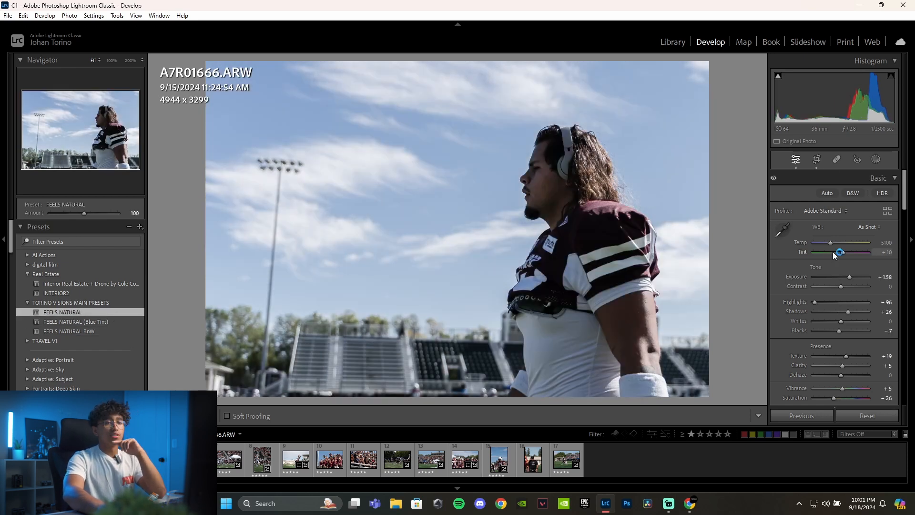
# - Warm the white balance Temp to 5947 and set Shadows to +39, Blacks to -14 and Texture to +12
pyautogui.scroll(-5, 830, 270)
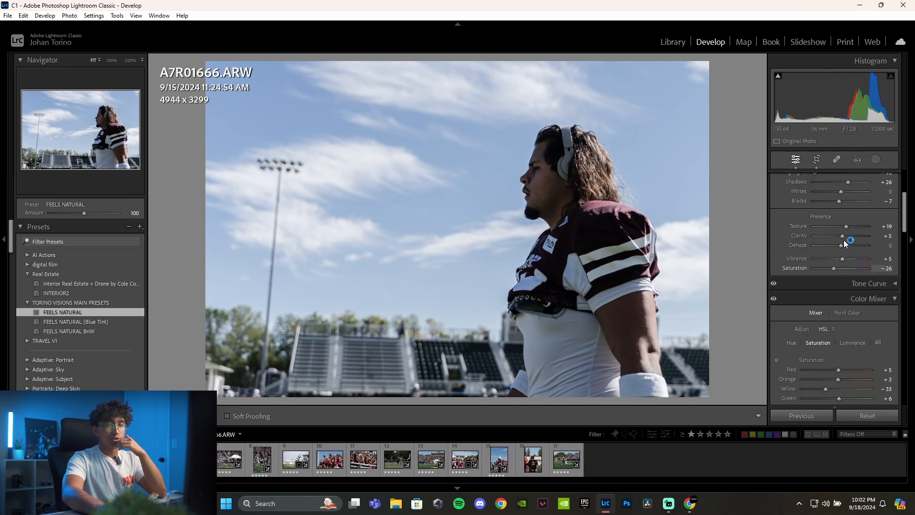
pyautogui.scroll(5, 834, 310)
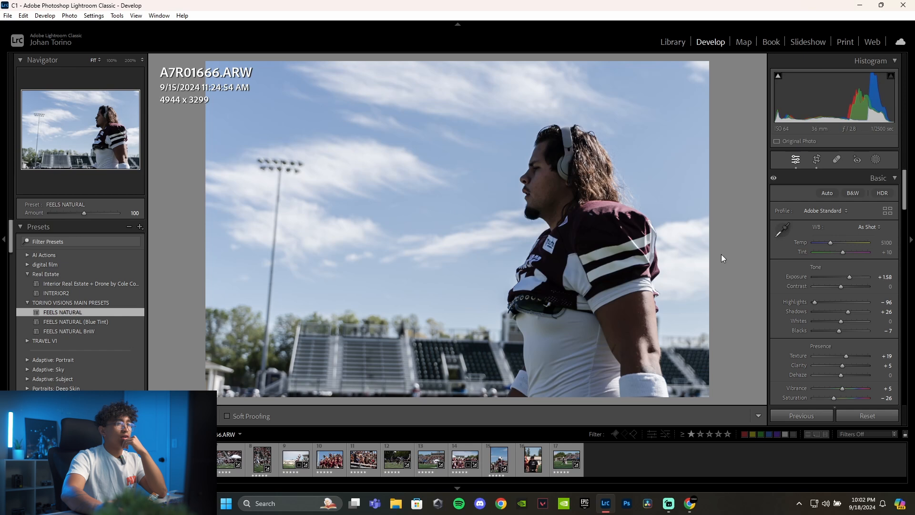
pyautogui.moveTo(830, 242); pyautogui.dragTo(834, 242)
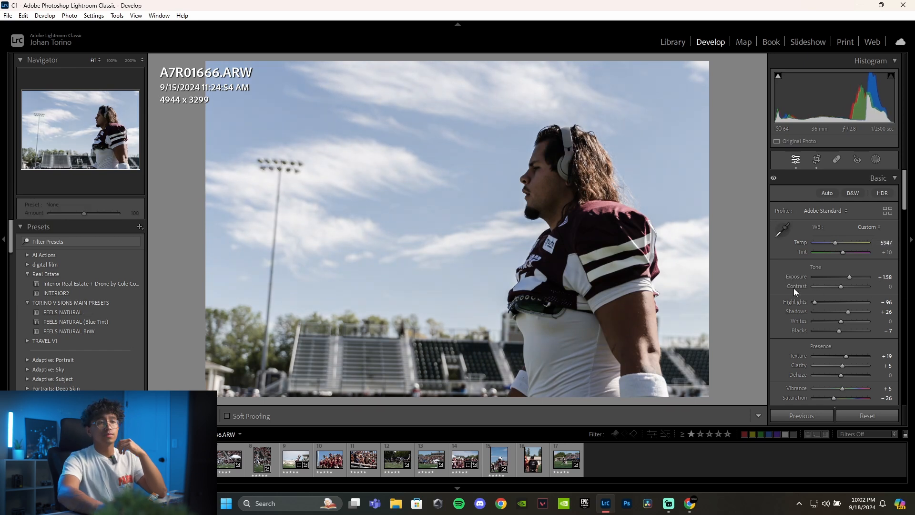
pyautogui.moveTo(849, 310); pyautogui.dragTo(836, 331)
# - Raise the Blue saturation to +15 in the Color Mixer and compare the edit with the original photo
pyautogui.scroll(-2, 839, 279)
pyautogui.scroll(-2, 839, 279)
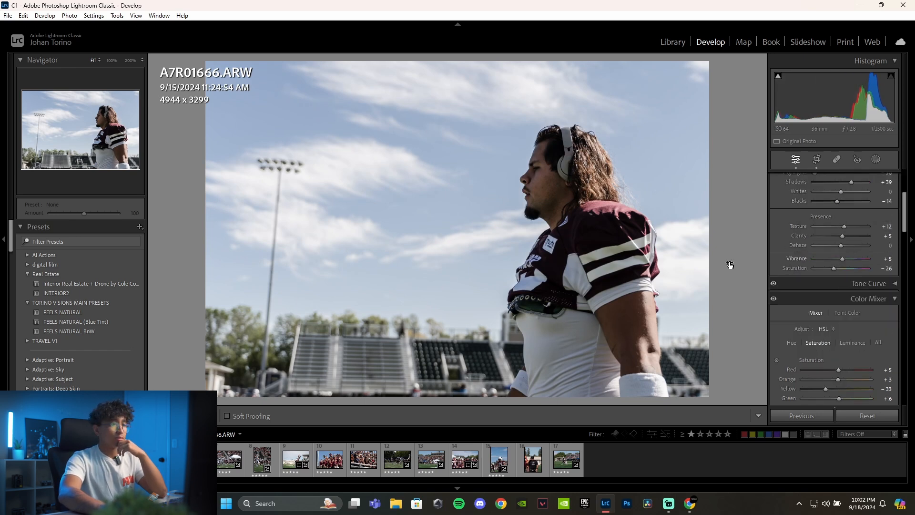
pyautogui.scroll(-6, 845, 216)
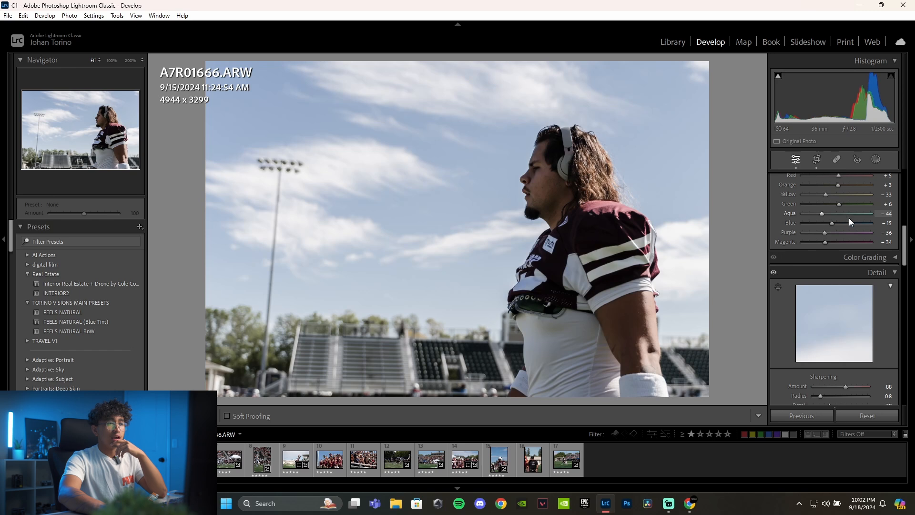
pyautogui.scroll(2, 847, 217)
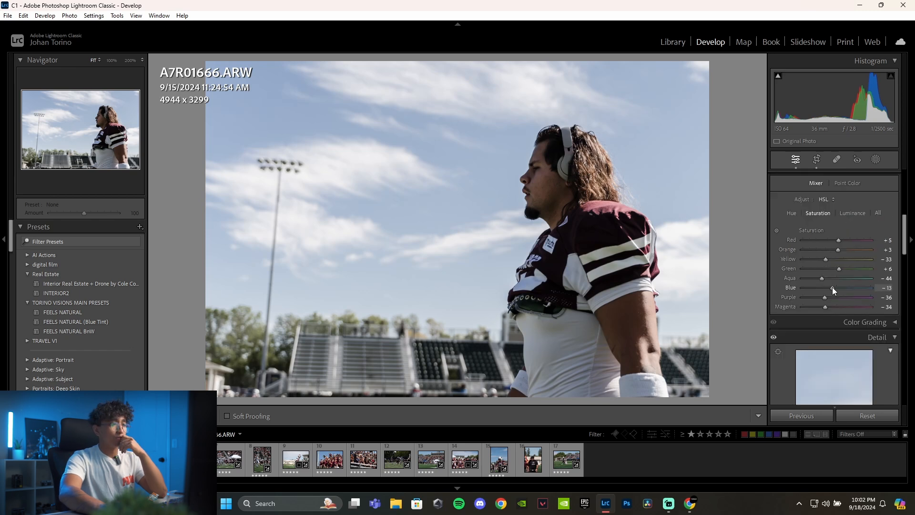
pyautogui.moveTo(831, 287); pyautogui.dragTo(842, 287)
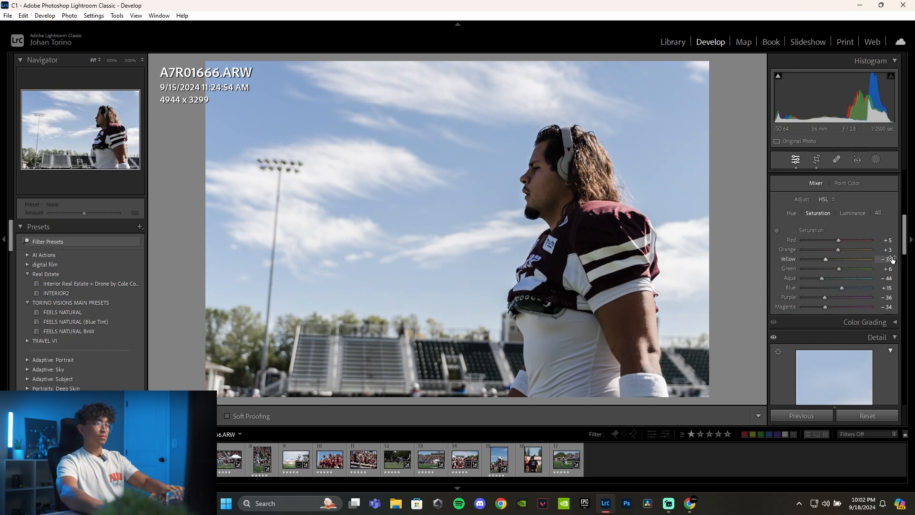
pyautogui.press('\\')
pyautogui.press('\\')
pyautogui.press('\\')
pyautogui.press('\\')
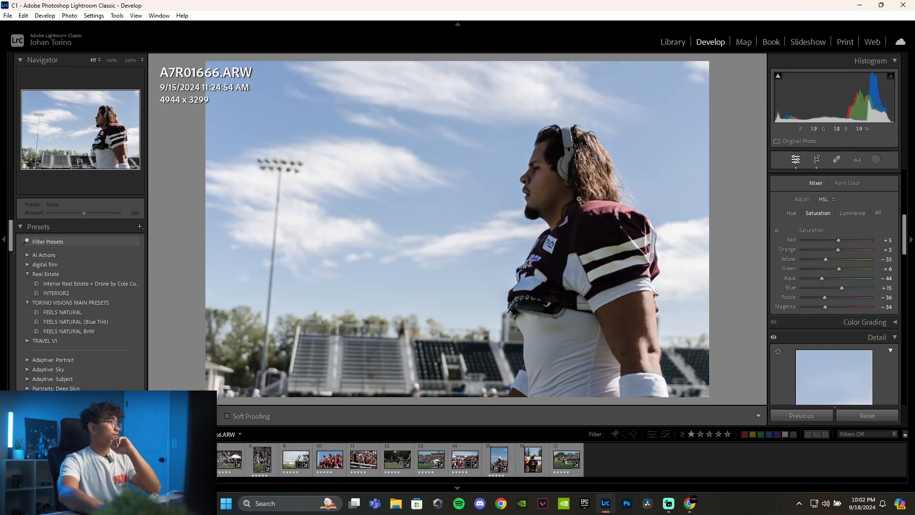
# - Crop the next photo, A7R01707.ARW, to about 7330 x 4891 and recentre the frame around the seated player
pyautogui.press('Right')
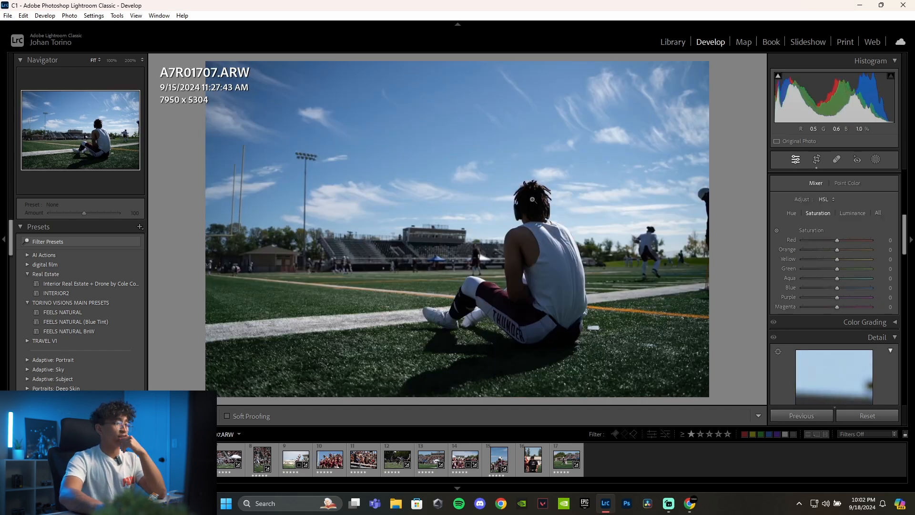
pyautogui.scroll(5, 821, 218)
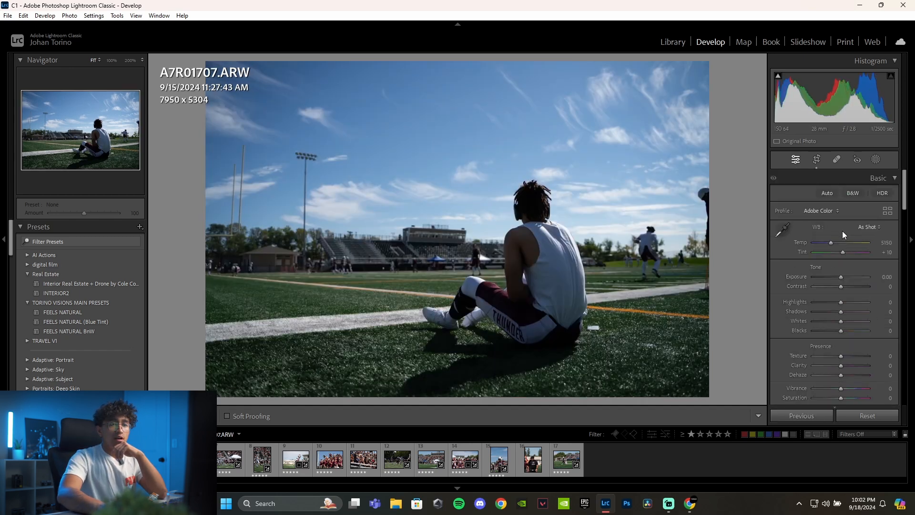
pyautogui.click(816, 160)
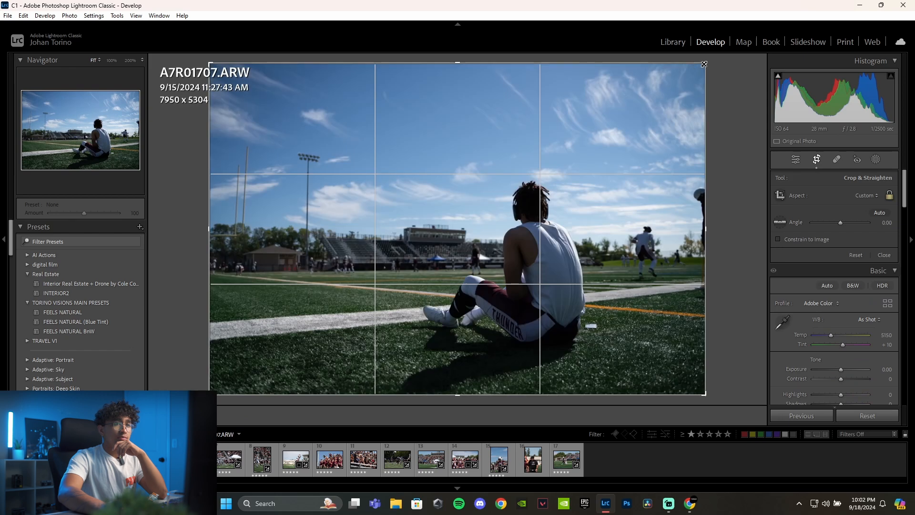
pyautogui.moveTo(706, 64); pyautogui.dragTo(685, 76)
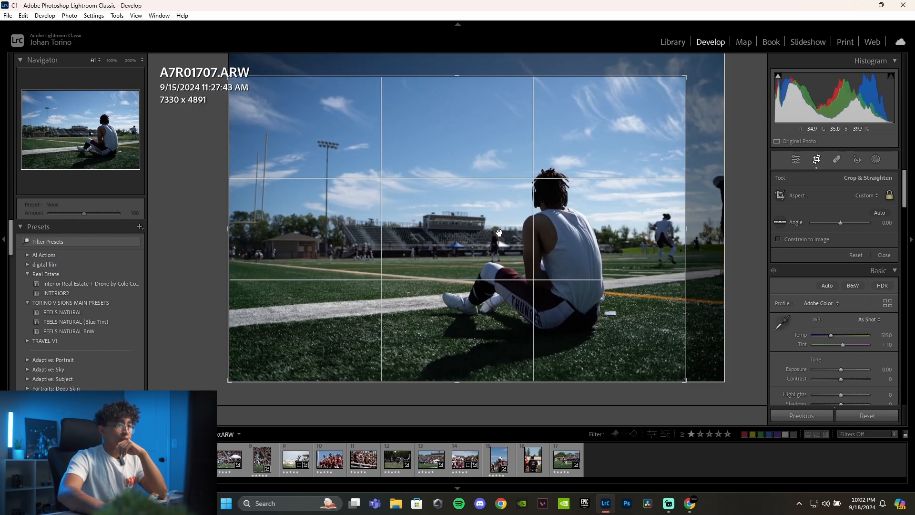
pyautogui.moveTo(499, 230); pyautogui.dragTo(491, 207)
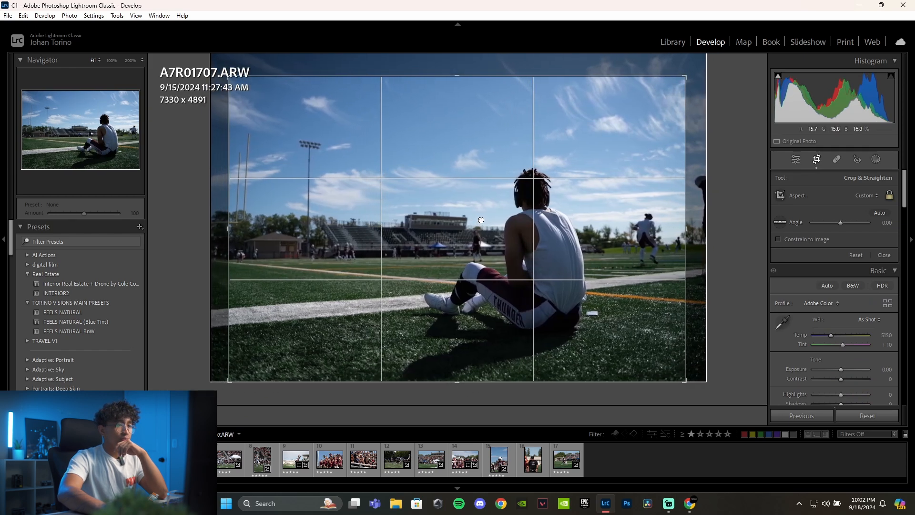
pyautogui.press('Return')
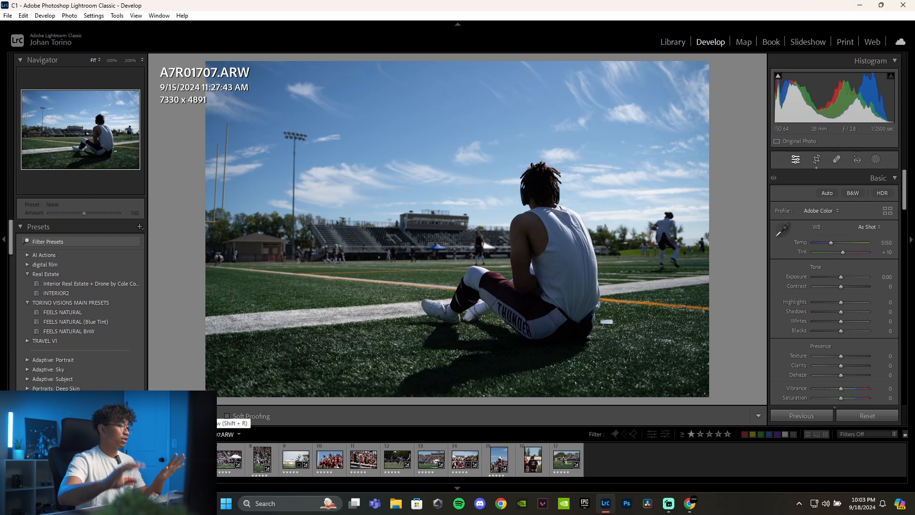
# - Copy the develop settings of A7R01666.ARW without Crop and paste them onto A7R01707.ARW
pyautogui.click(25, 460)
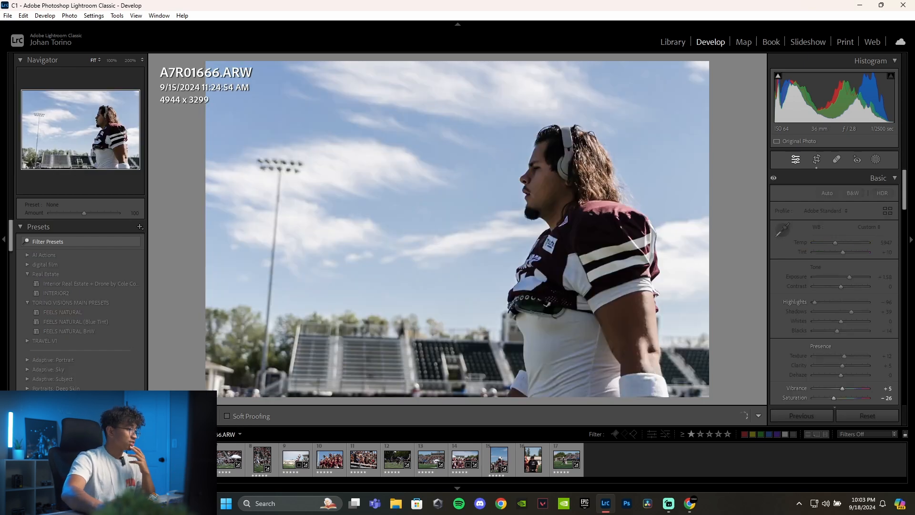
pyautogui.hotkey('ctrl', 'shift', 'c')
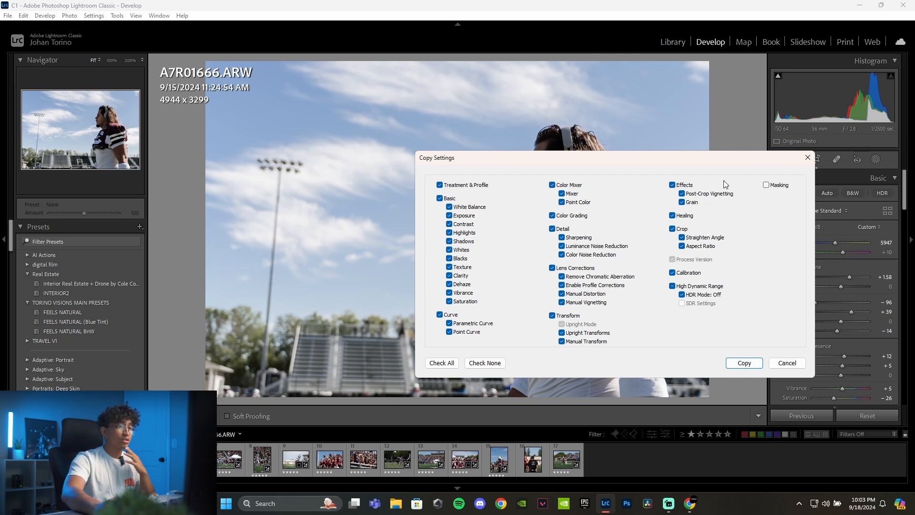
pyautogui.click(672, 230)
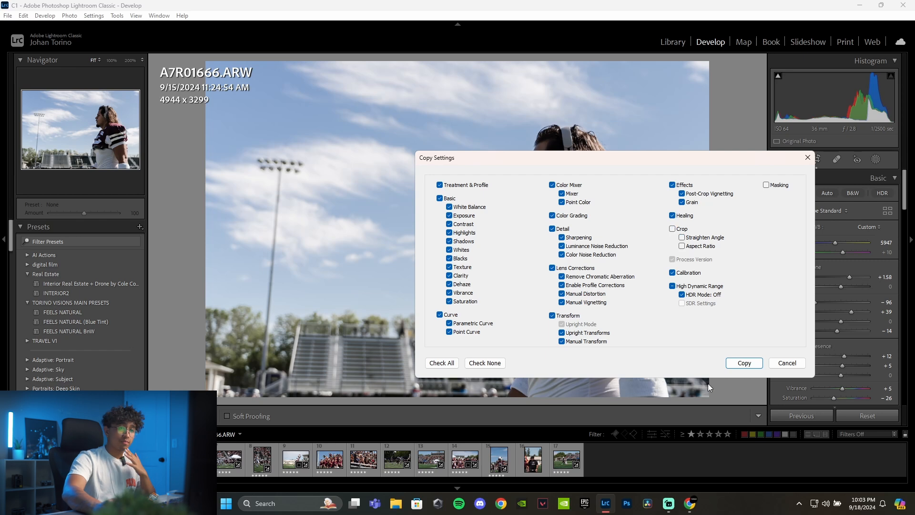
pyautogui.click(744, 363)
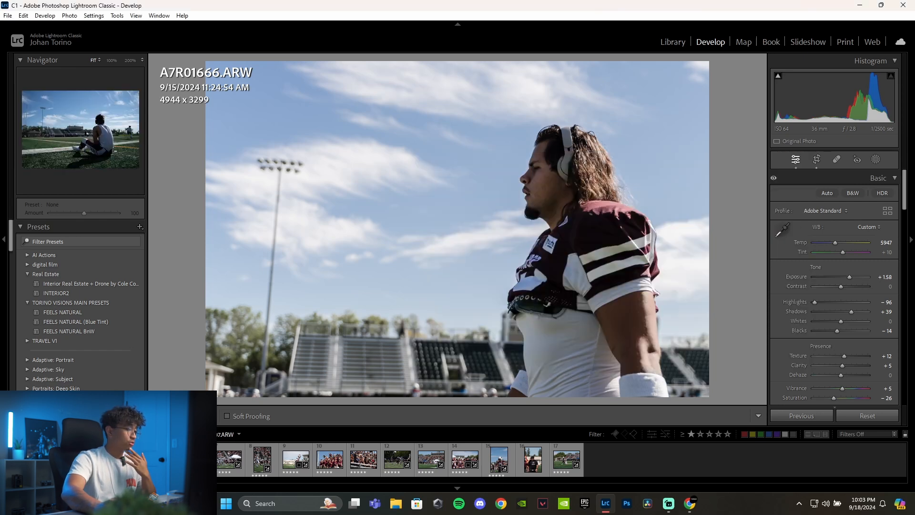
pyautogui.click(59, 459)
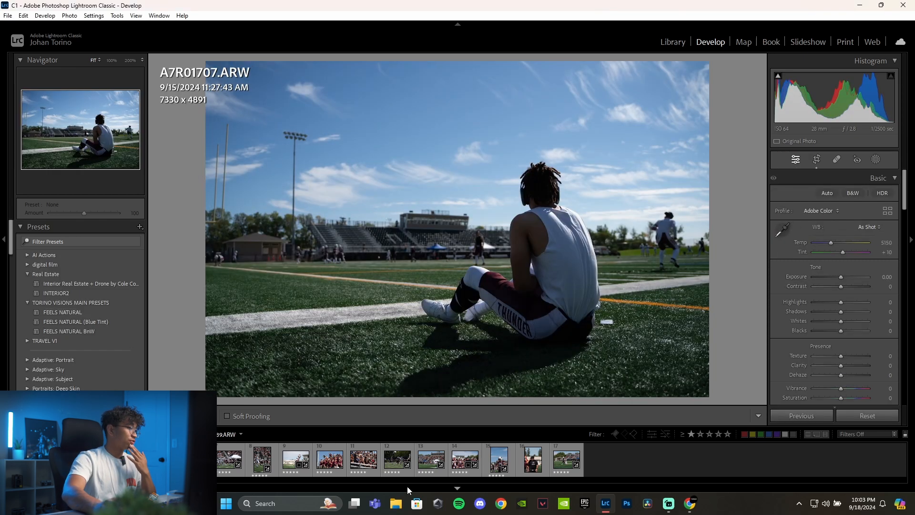
pyautogui.hotkey('ctrl', 'shift', 'v')
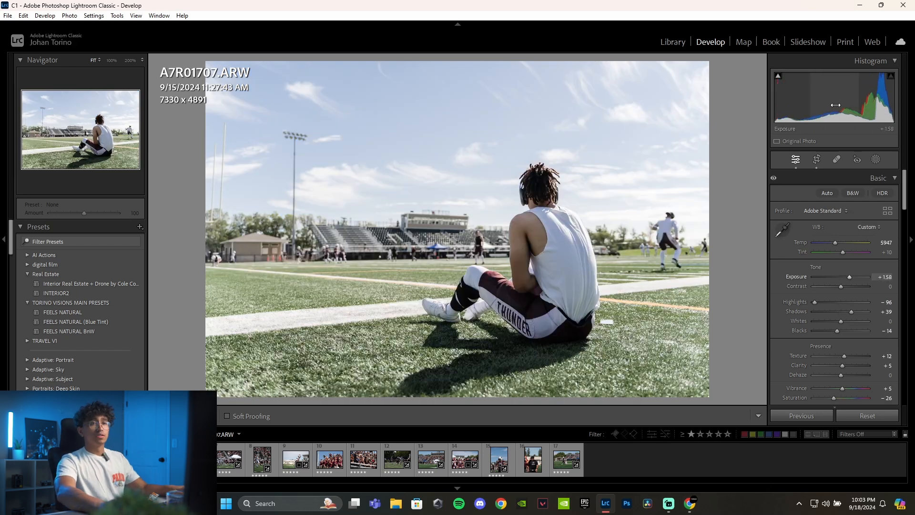
# - Set Exposure to +1.42, Green saturation to +16 and Blue saturation to +50, comparing the result with the original photo
pyautogui.moveTo(848, 277); pyautogui.dragTo(848, 277)
pyautogui.scroll(-4, 853, 305)
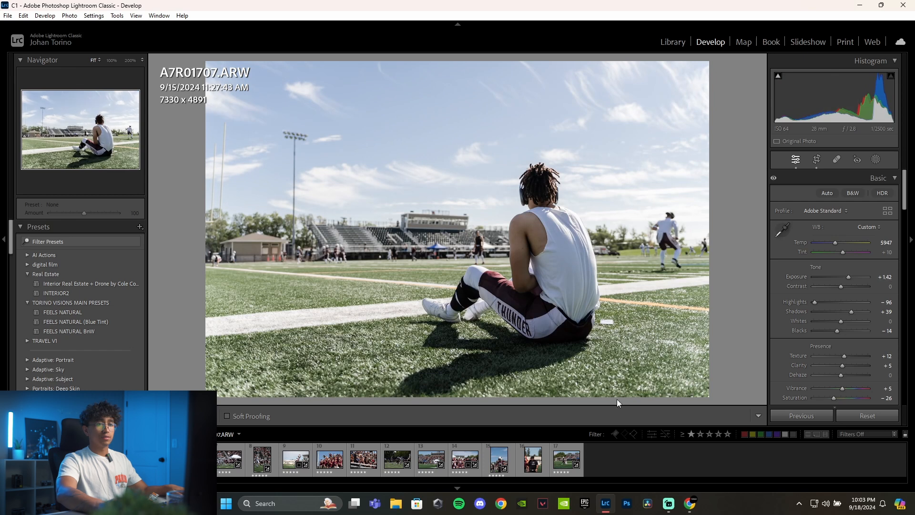
pyautogui.press('\\')
pyautogui.press('\\')
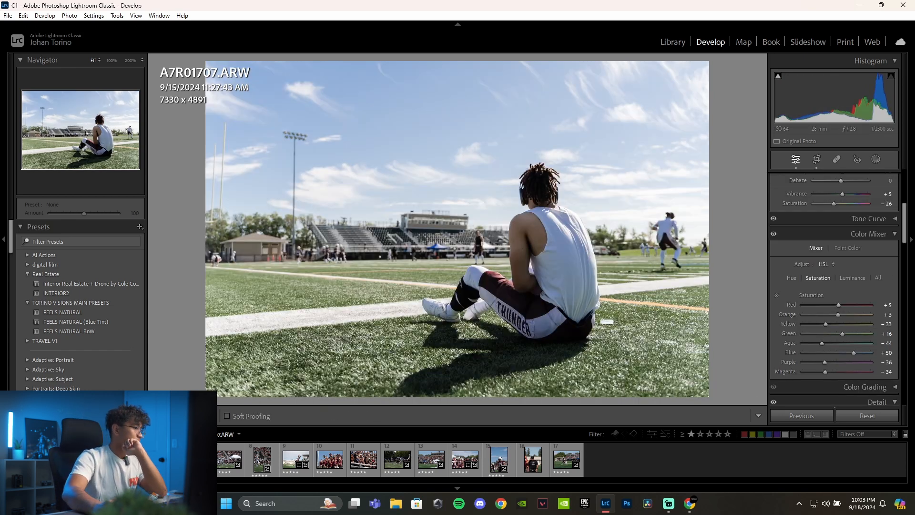
# - Crop the next photo, A7R01782.ARW, to about 4830 x 3222 and reposition the frame around the goalposts and stands
pyautogui.press('Right')
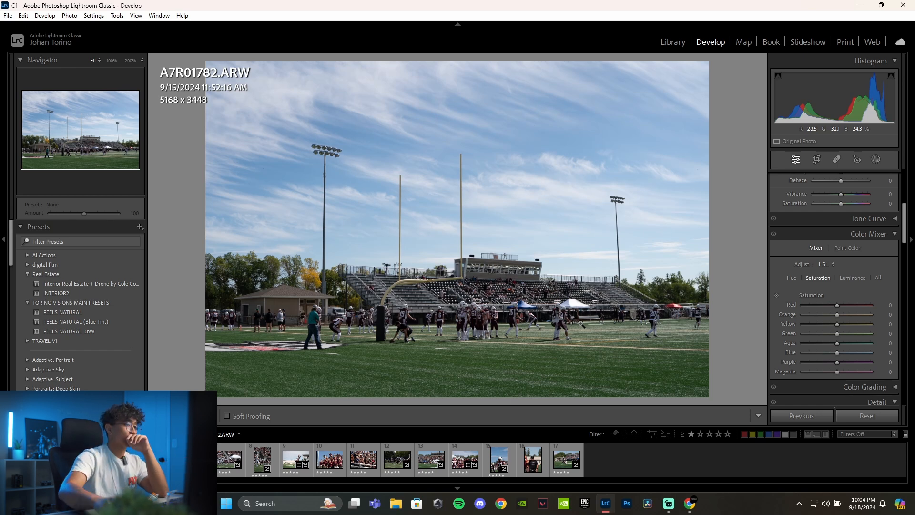
pyautogui.click(817, 160)
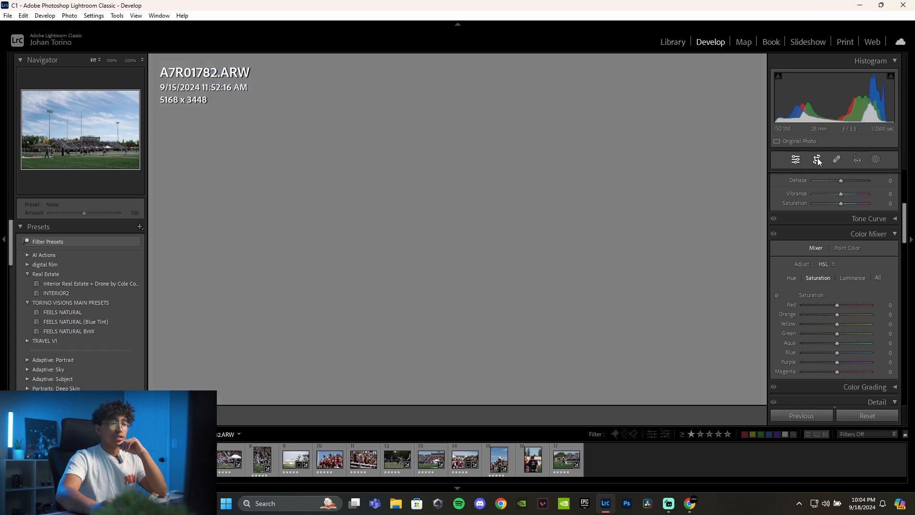
pyautogui.moveTo(710, 61); pyautogui.dragTo(676, 79)
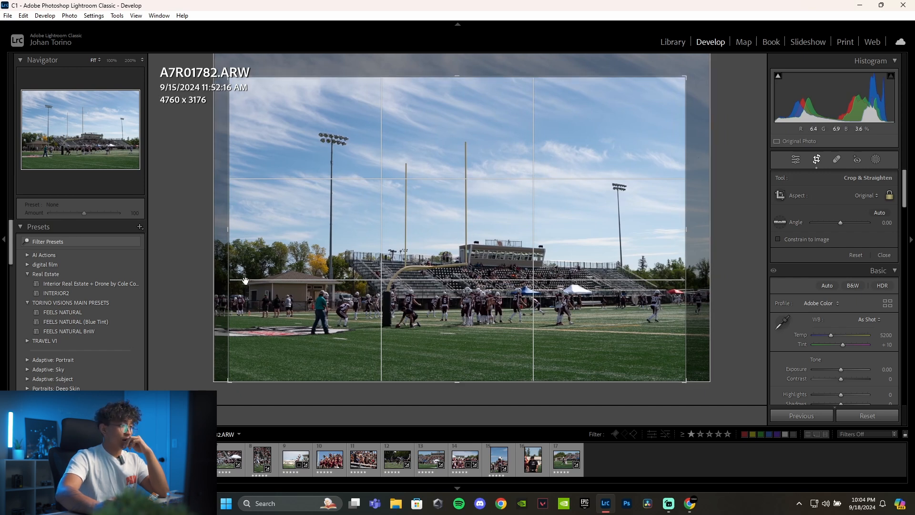
pyautogui.moveTo(668, 84); pyautogui.dragTo(672, 85)
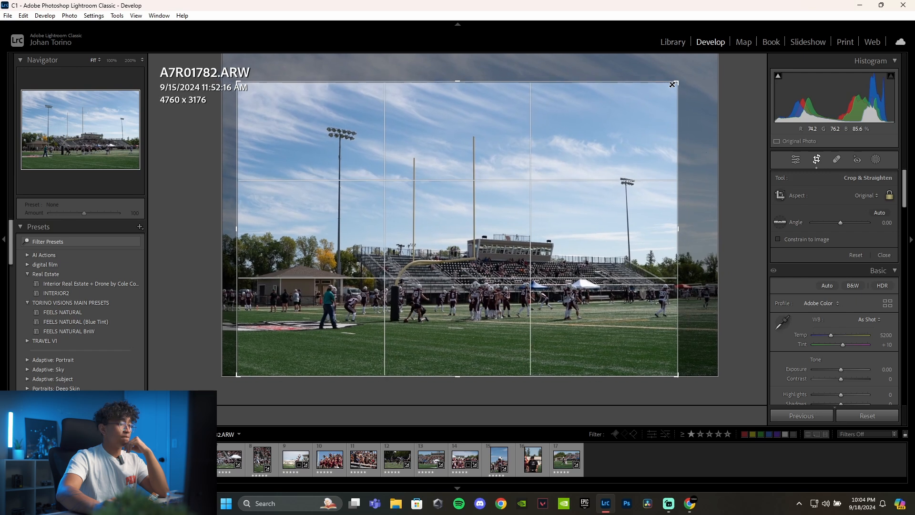
pyautogui.moveTo(442, 241); pyautogui.dragTo(425, 239)
pyautogui.moveTo(237, 82); pyautogui.dragTo(225, 74)
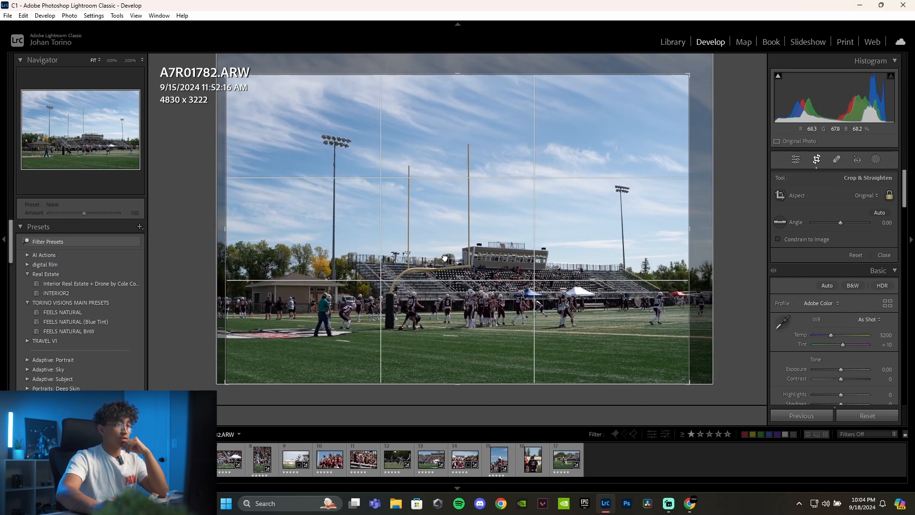
pyautogui.moveTo(445, 257); pyautogui.dragTo(438, 253)
pyautogui.press('Return')
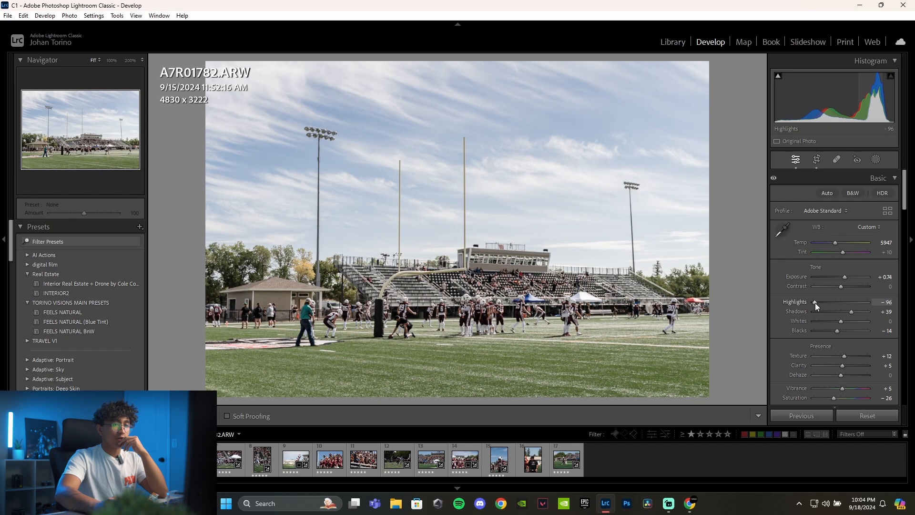
# - Set Shadows to +35 on A7R01782.ARW and raise the Blue saturation in the Color Mixer
pyautogui.moveTo(814, 302); pyautogui.dragTo(848, 312)
pyautogui.scroll(-3, 836, 273)
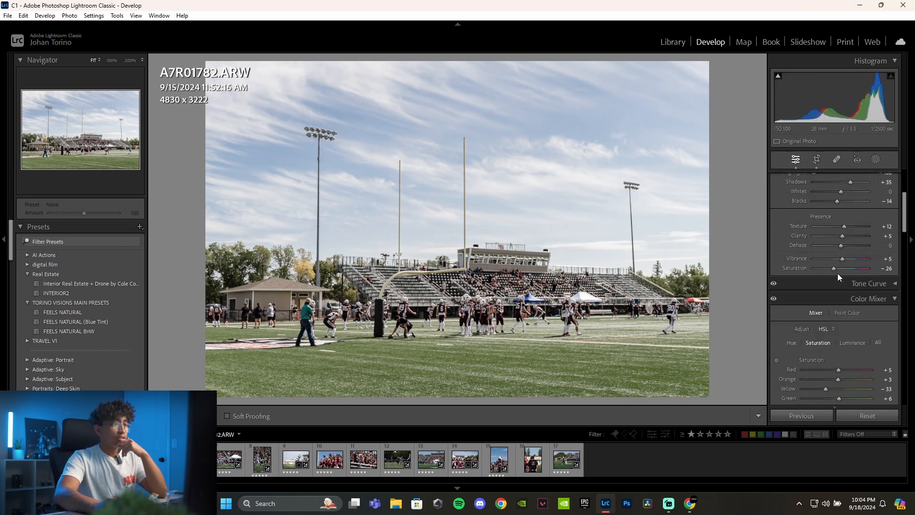
pyautogui.scroll(-3, 829, 286)
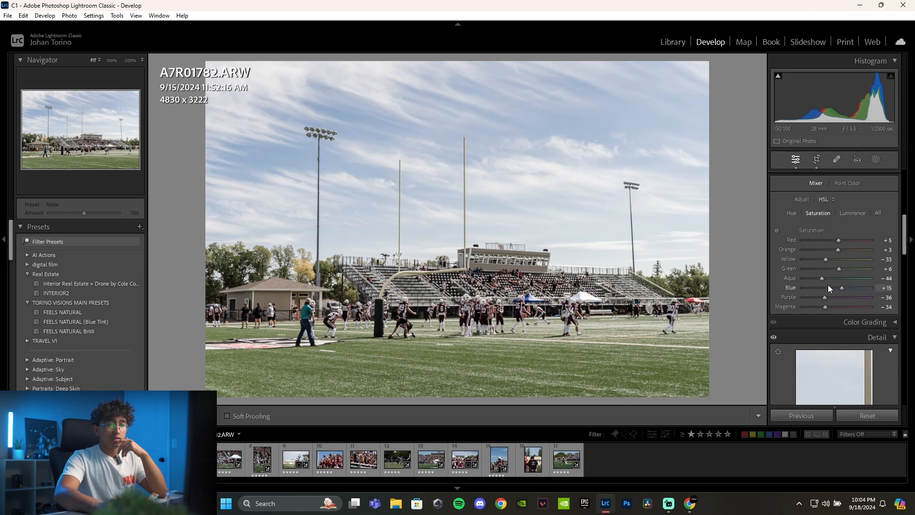
pyautogui.moveTo(824, 259); pyautogui.dragTo(848, 289)
pyautogui.click(849, 288)
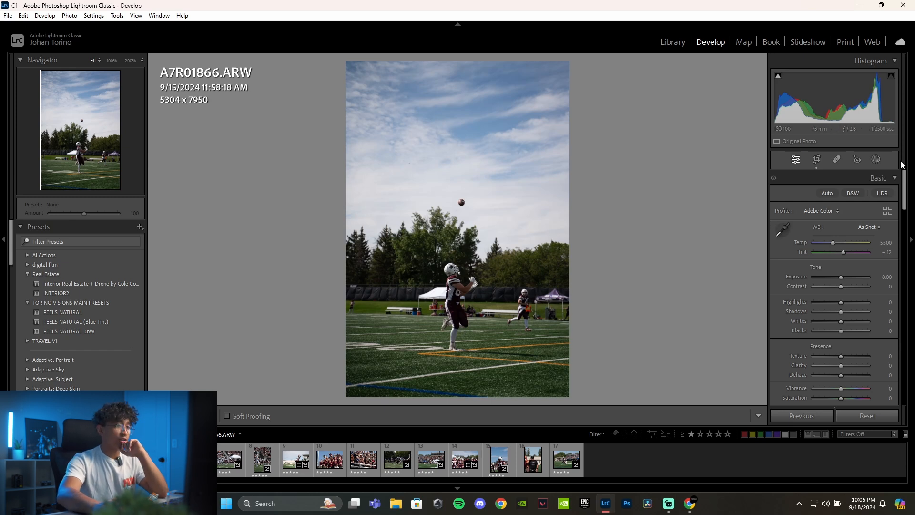
# - Crop A7R01866.ARW to about 3766 x 5644, tightening the frame around the receiver and the football
pyautogui.click(817, 159)
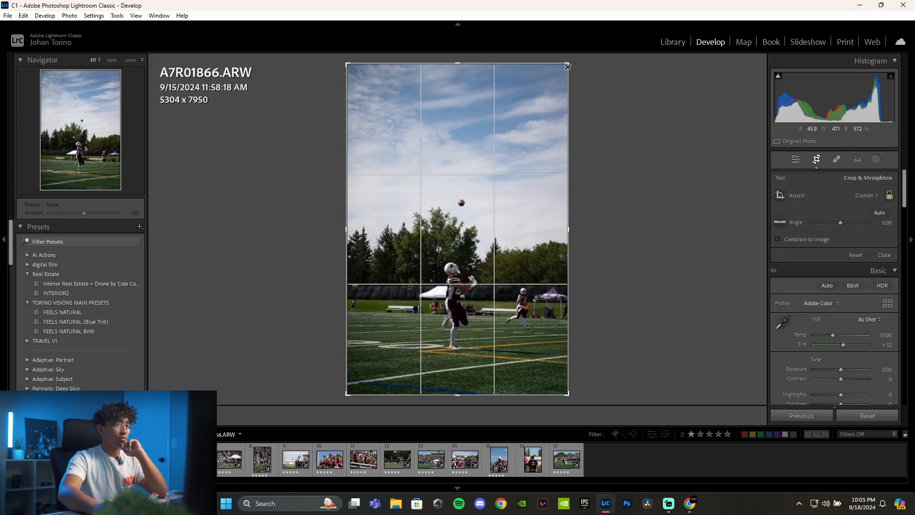
pyautogui.moveTo(567, 65); pyautogui.dragTo(539, 101)
pyautogui.moveTo(470, 221); pyautogui.dragTo(444, 221)
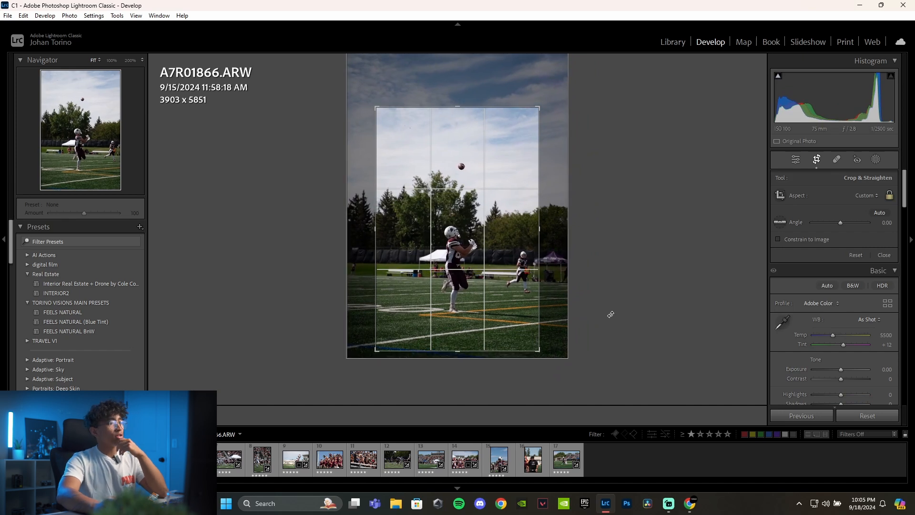
pyautogui.moveTo(539, 106); pyautogui.dragTo(545, 106)
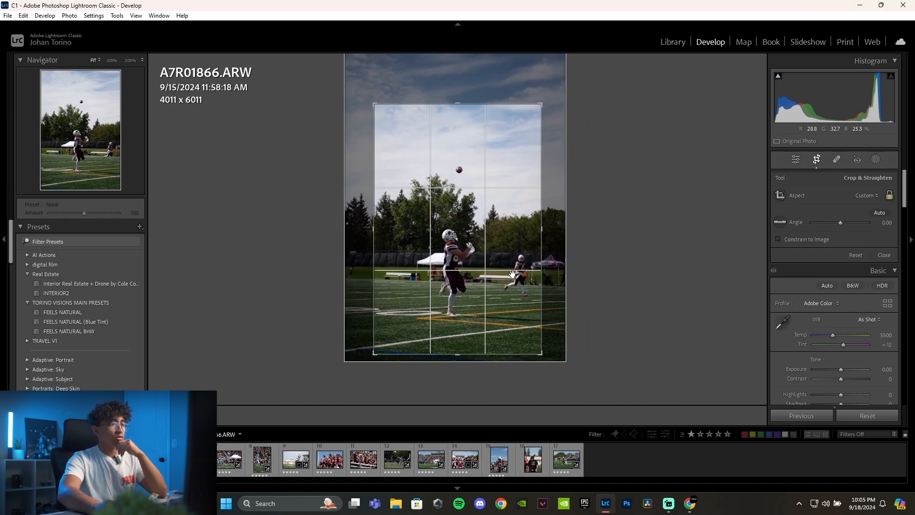
pyautogui.moveTo(466, 242); pyautogui.dragTo(438, 238)
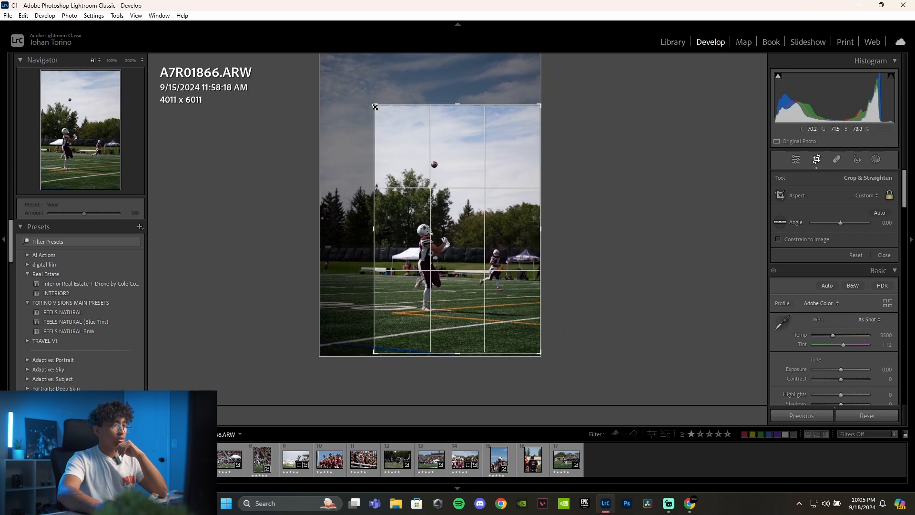
pyautogui.moveTo(375, 107); pyautogui.dragTo(385, 120)
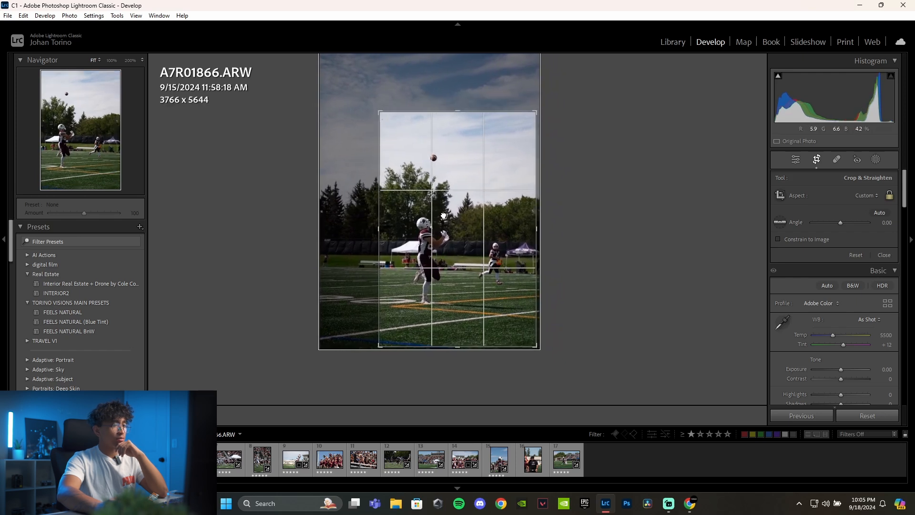
pyautogui.press('Return')
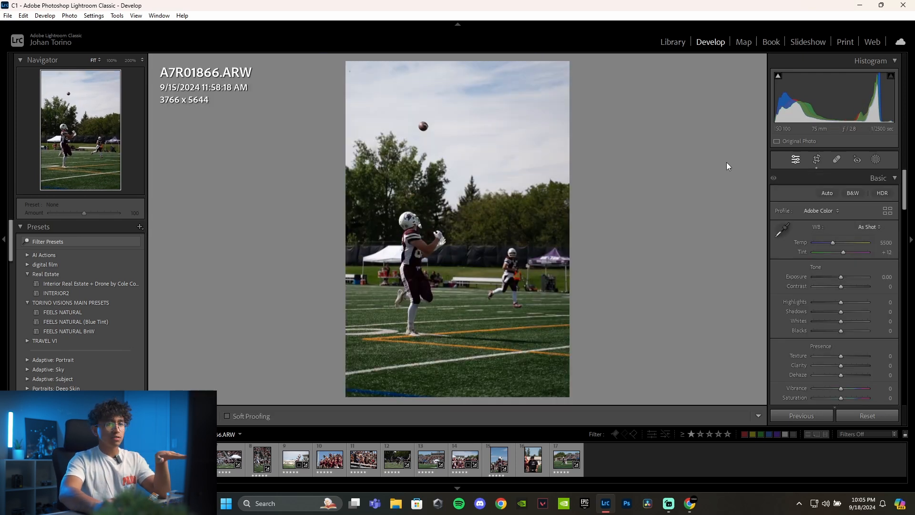
# - Reposition the crop of A7R01866.ARW so the receiver and the ball sit near the centre of the frame
pyautogui.click(816, 159)
pyautogui.moveTo(441, 246); pyautogui.dragTo(471, 256)
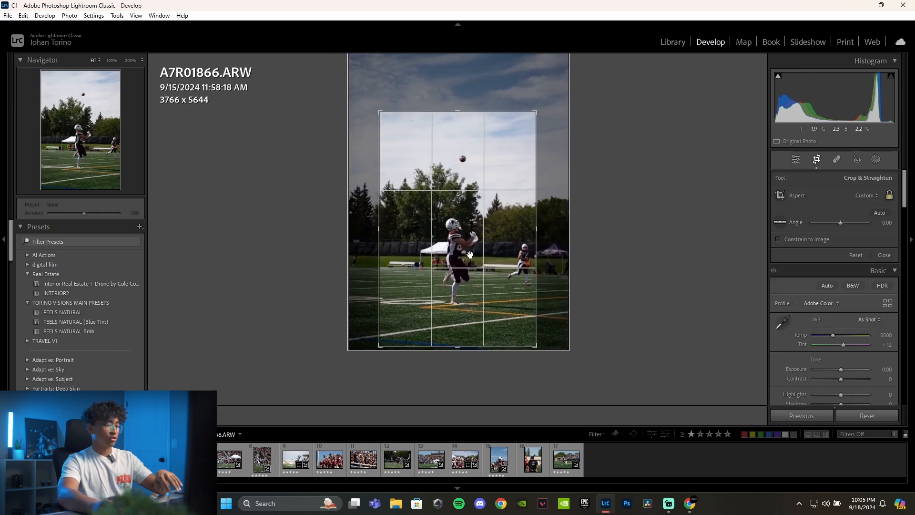
pyautogui.press('Return')
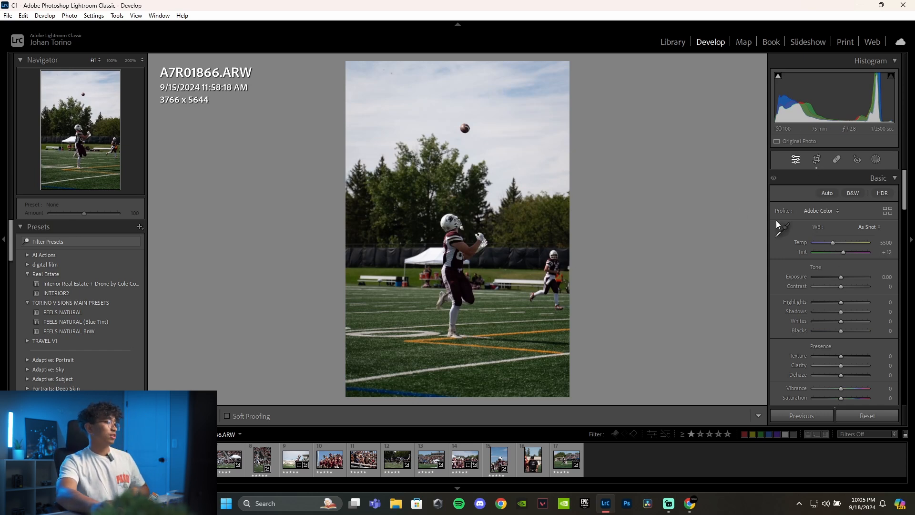
# - Paste the copied develop settings onto A7R01866.ARW and lower its Exposure to +1.14
pyautogui.hotkey('ctrl', 'shift', 'v')
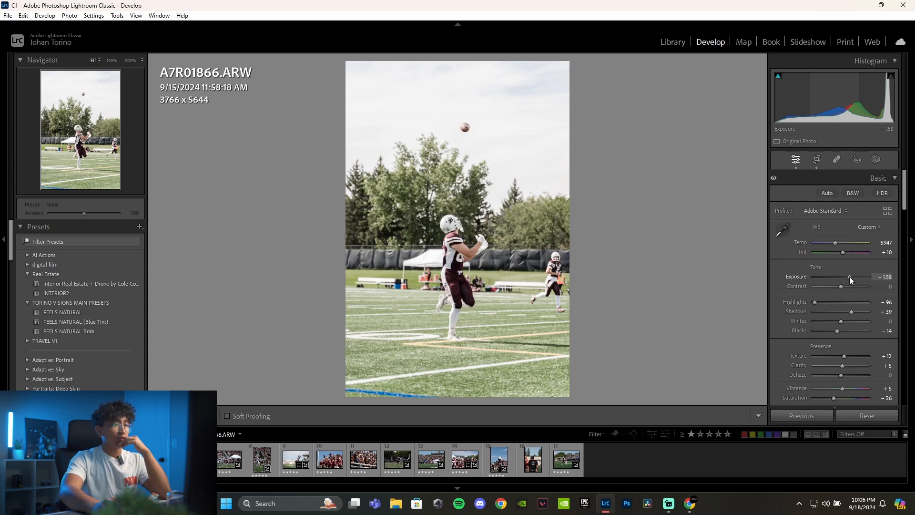
pyautogui.moveTo(848, 277); pyautogui.dragTo(847, 276)
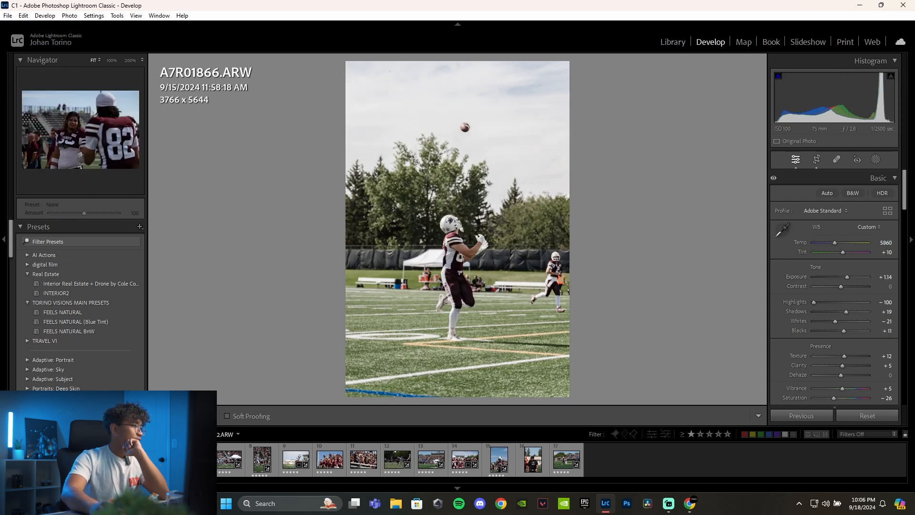
# - Crop A7R01912.ARW to about 4462 x 2977, closing in on the two players from the left and top of the photo
pyautogui.click(162, 459)
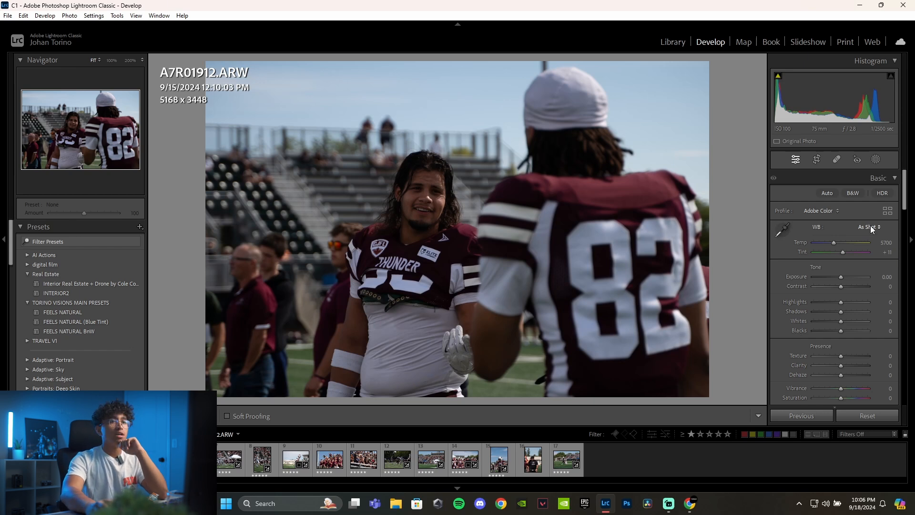
pyautogui.click(816, 159)
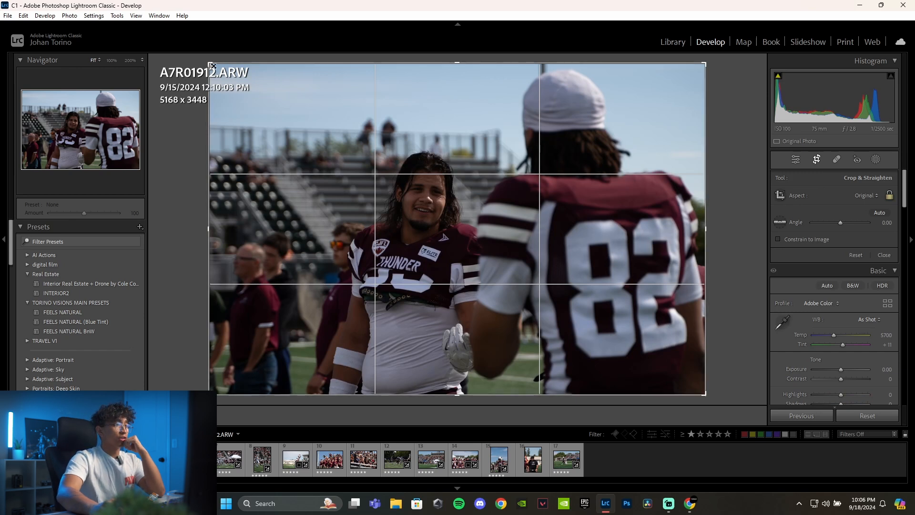
pyautogui.moveTo(213, 66); pyautogui.dragTo(242, 84)
pyautogui.moveTo(527, 230); pyautogui.dragTo(526, 255)
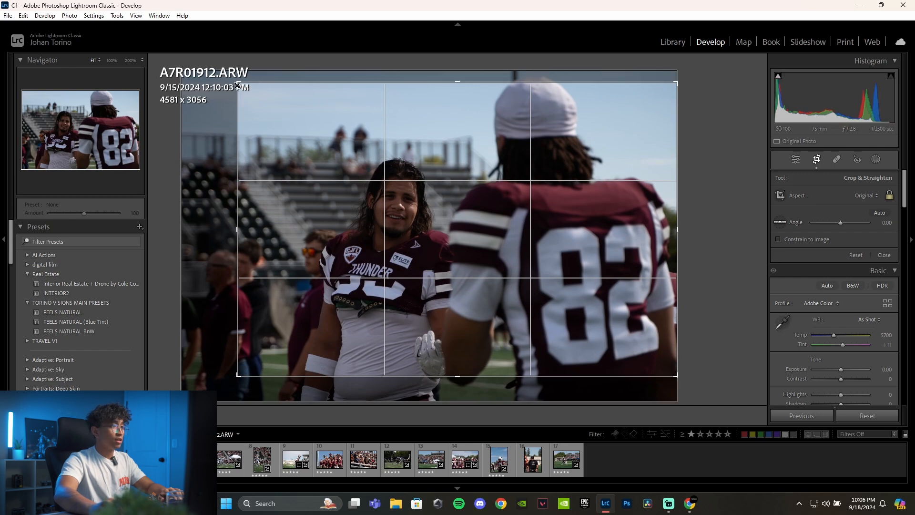
pyautogui.moveTo(237, 85); pyautogui.dragTo(249, 93)
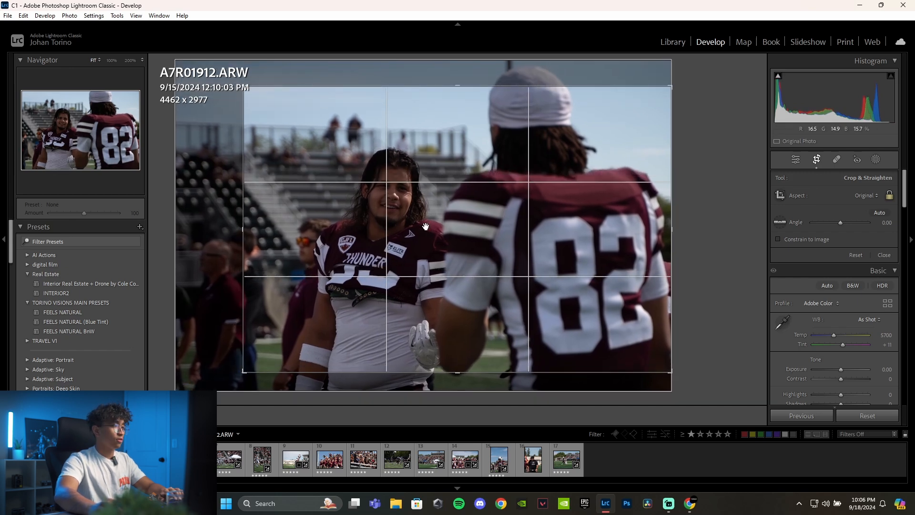
pyautogui.press('Return')
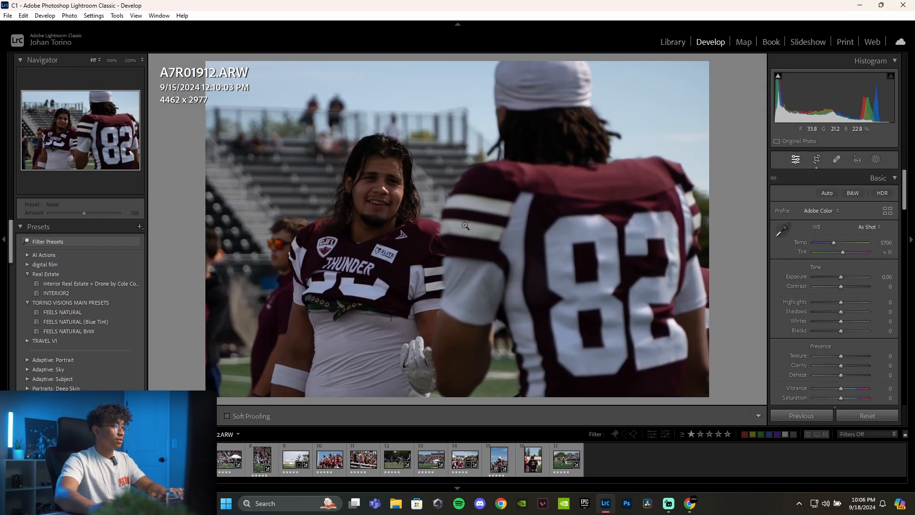
# - Paste the copied develop settings onto A7R01912.ARW and set Exposure to +1.38
pyautogui.hotkey('ctrl', 'shift', 'v')
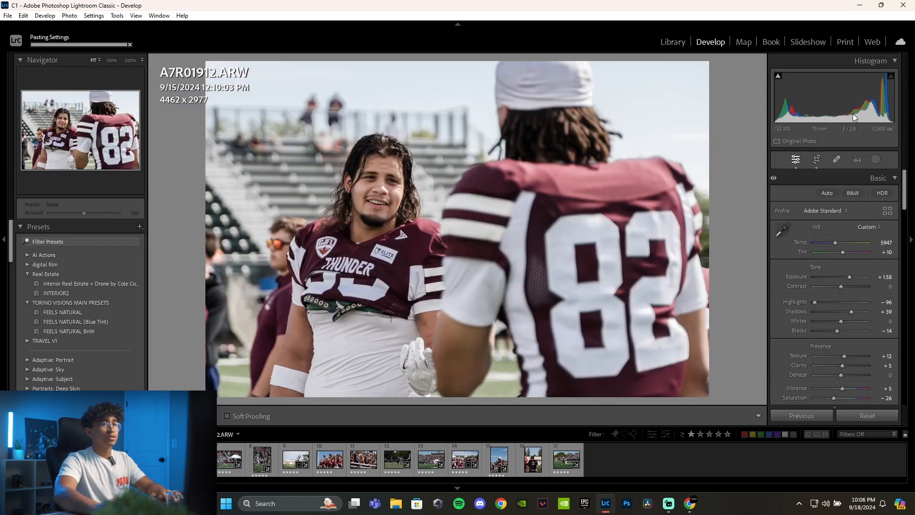
pyautogui.moveTo(848, 276); pyautogui.dragTo(848, 277)
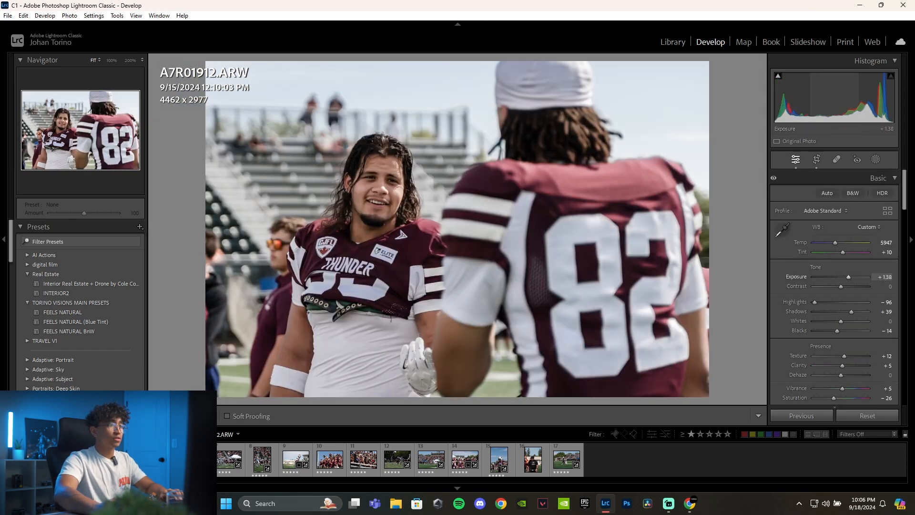
# - Crop the next photo, A7R01986.ARW, to about 4467 x 2980 and recentre the frame on the line of scrimmage
pyautogui.press('Right')
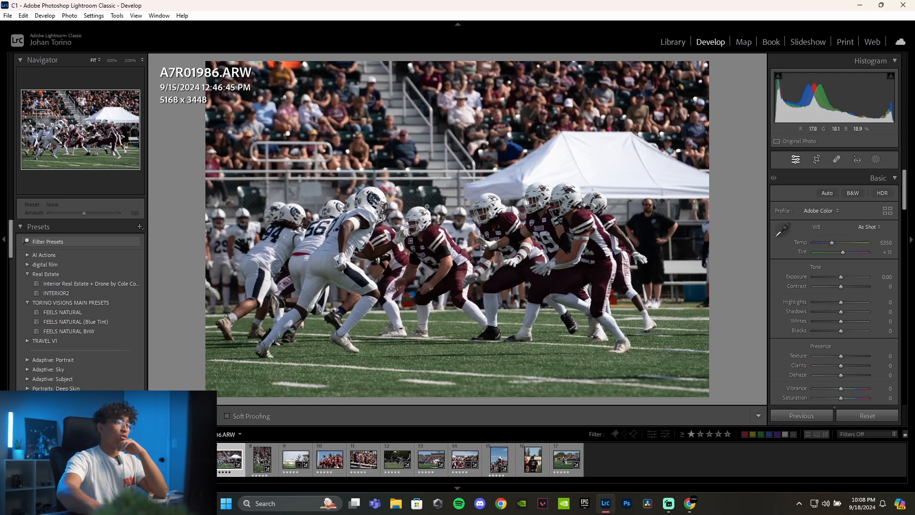
pyautogui.click(816, 159)
pyautogui.moveTo(705, 65); pyautogui.dragTo(674, 91)
pyautogui.moveTo(460, 259); pyautogui.dragTo(441, 259)
pyautogui.press('Return')
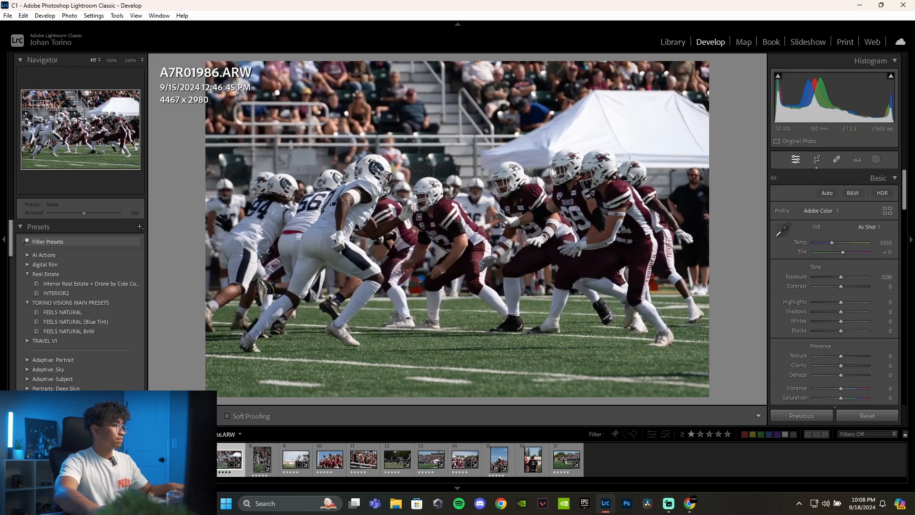
# - Paste the copied develop settings onto A7R01986.ARW and lower its Exposure slightly
pyautogui.hotkey('ctrl', 'shift', 'v')
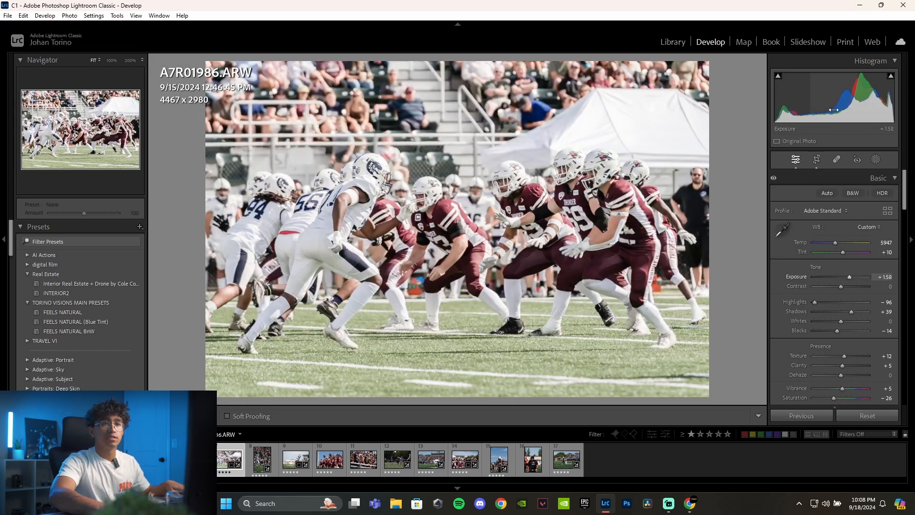
pyautogui.moveTo(849, 276); pyautogui.dragTo(846, 277)
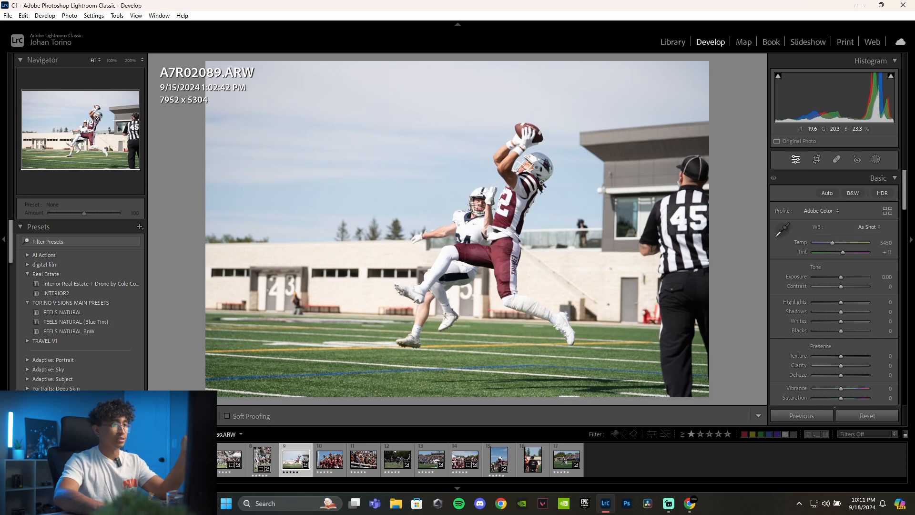
pyautogui.click(528, 163)
pyautogui.moveTo(493, 136); pyautogui.dragTo(417, 226)
pyautogui.click(417, 225)
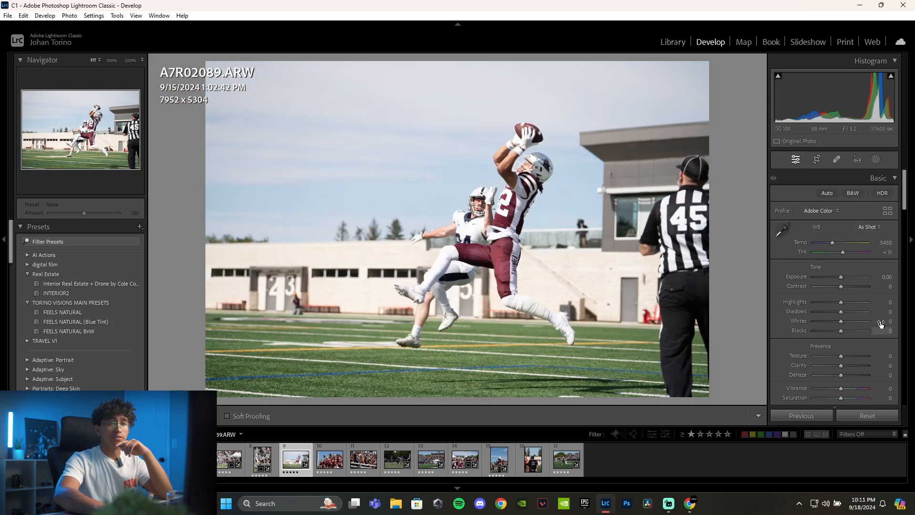
# - Crop A7R02089.ARW to a 4 x 5 portrait of about 4233 x 5291 around the two players, leaving out the referee
pyautogui.click(816, 159)
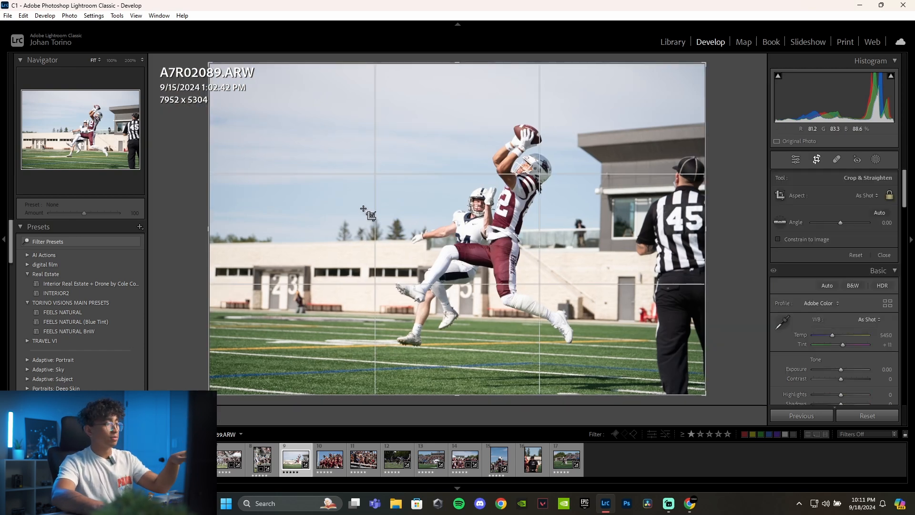
pyautogui.click(890, 197)
pyautogui.moveTo(702, 231); pyautogui.dragTo(686, 246)
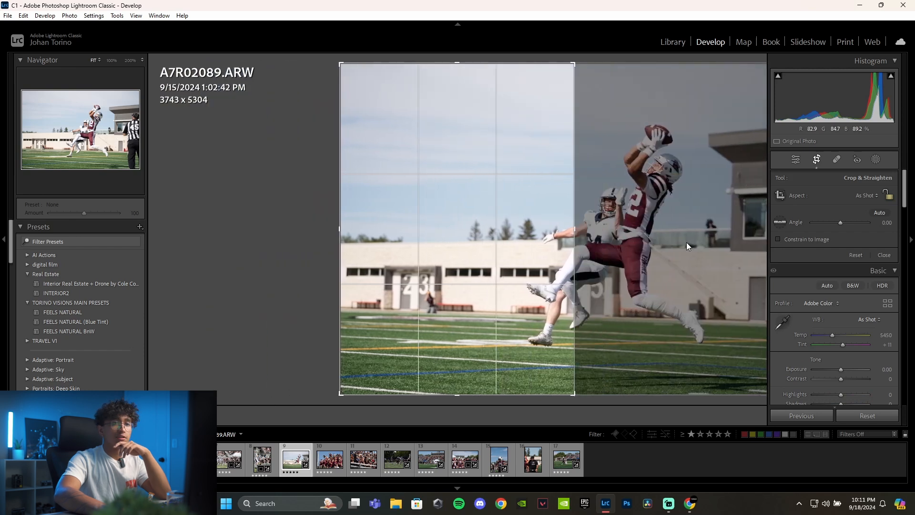
pyautogui.click(867, 196)
pyautogui.click(801, 253)
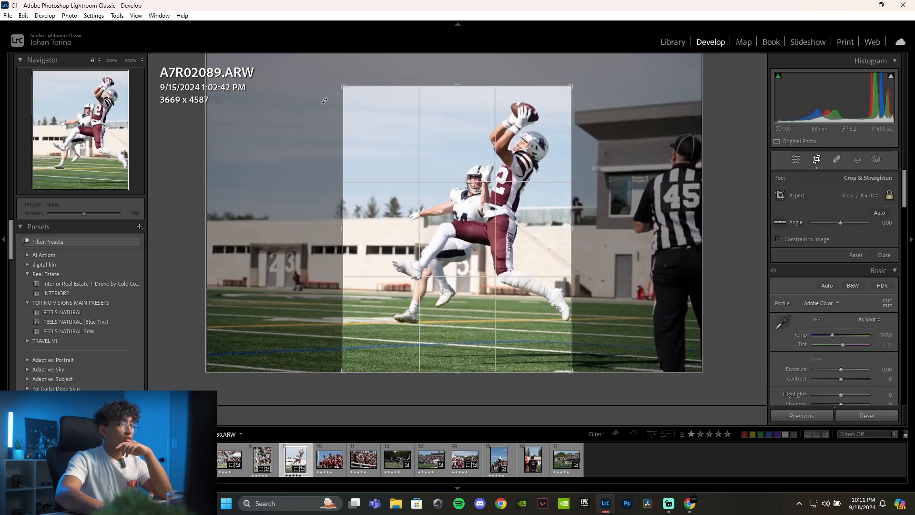
pyautogui.moveTo(342, 86); pyautogui.dragTo(327, 67)
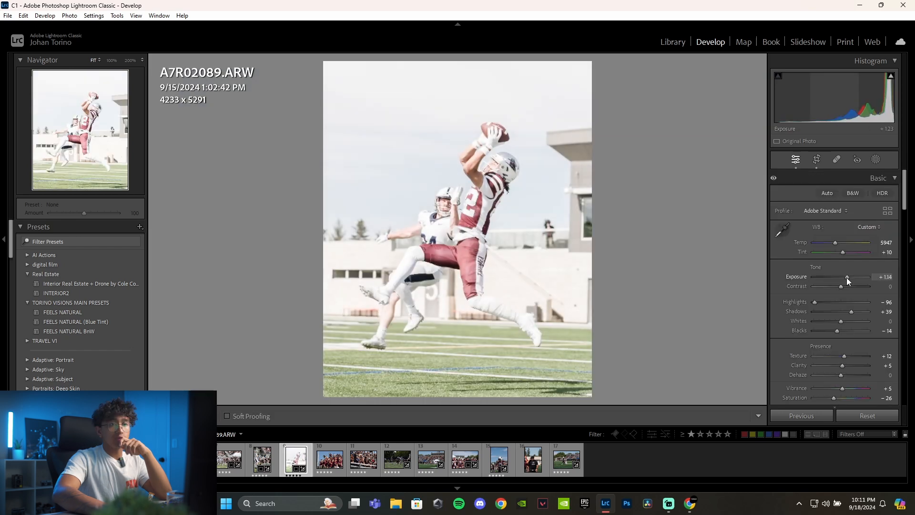
# - Paste the copied develop settings onto A7R02089.ARW, with Temp 5450, Exposure +0.28 and Color Mixer saturation of Red +23 and Blue +41
pyautogui.moveTo(846, 277); pyautogui.dragTo(840, 278)
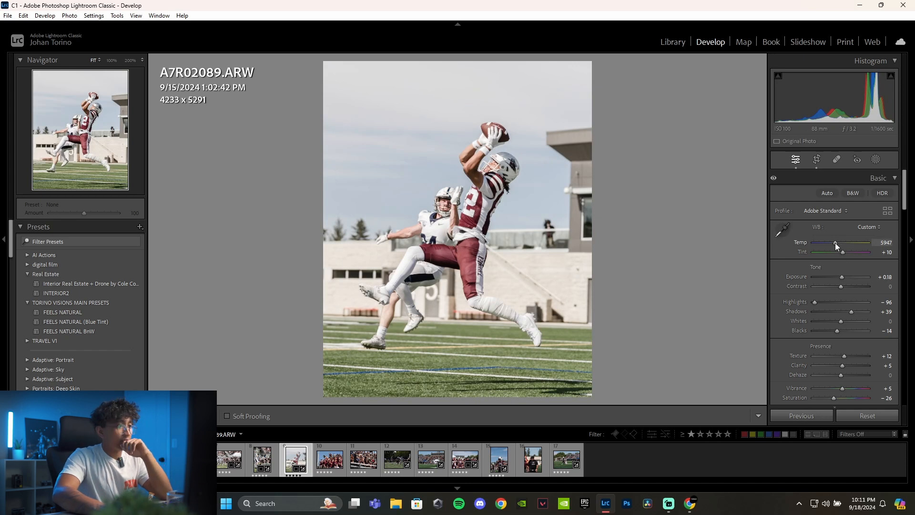
pyautogui.moveTo(835, 242); pyautogui.dragTo(834, 243)
pyautogui.scroll(-10, 844, 290)
pyautogui.moveTo(844, 290); pyautogui.dragTo(846, 244)
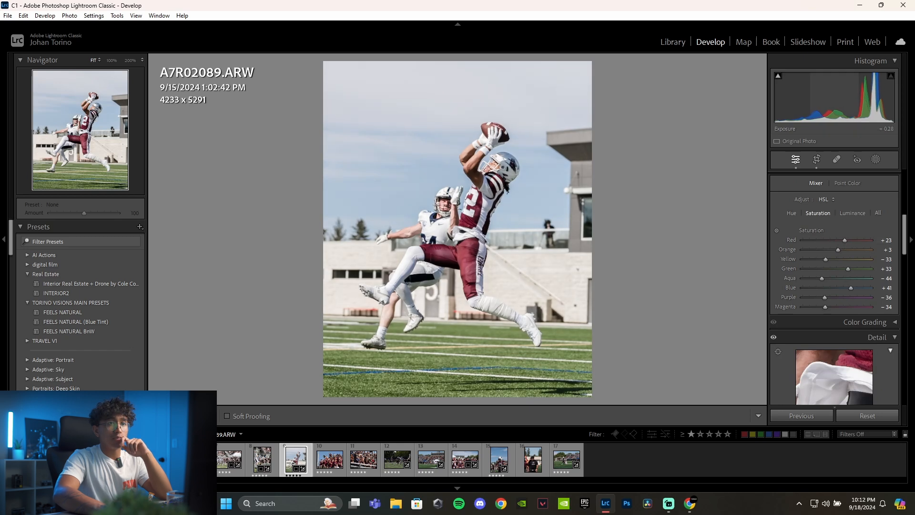
# - Set Whites to +16 and Blacks to -49 on A7R02089.ARW, and compare the result with the unedited version
pyautogui.scroll(5, 848, 318)
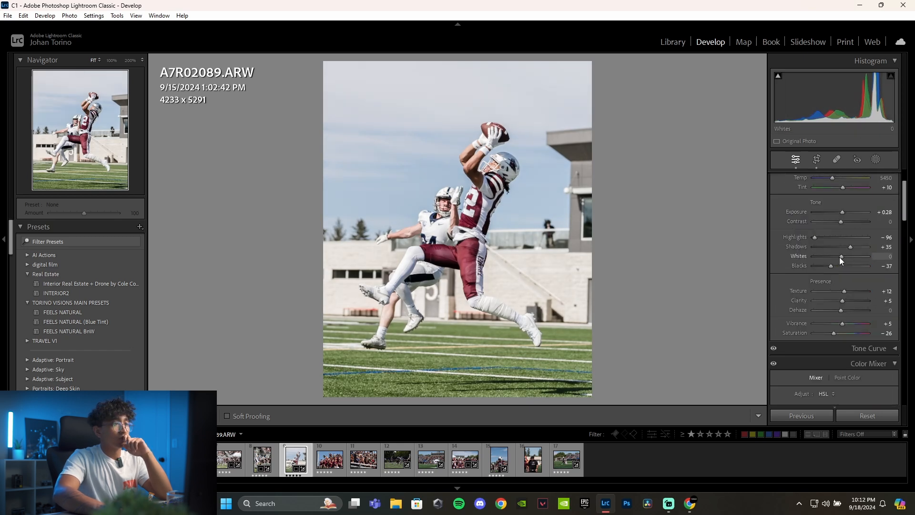
pyautogui.moveTo(828, 267); pyautogui.dragTo(826, 265)
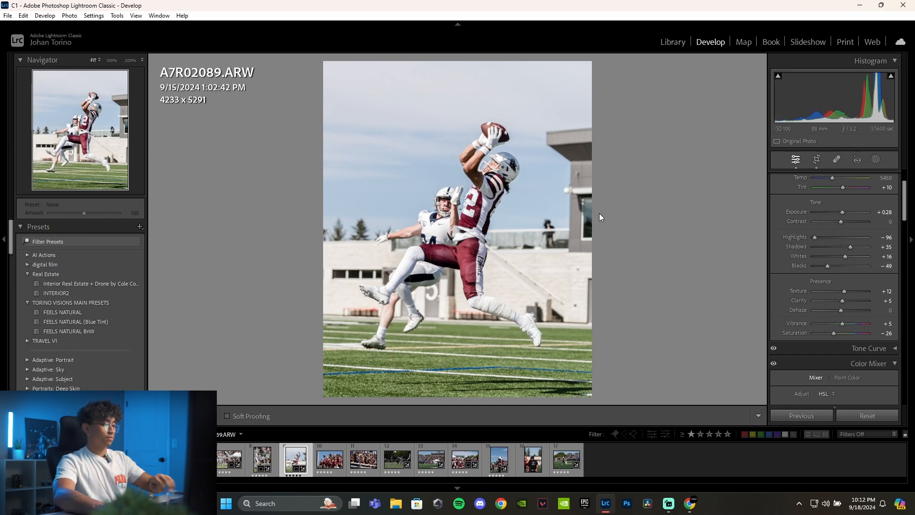
pyautogui.press('\\')
pyautogui.press('\\')
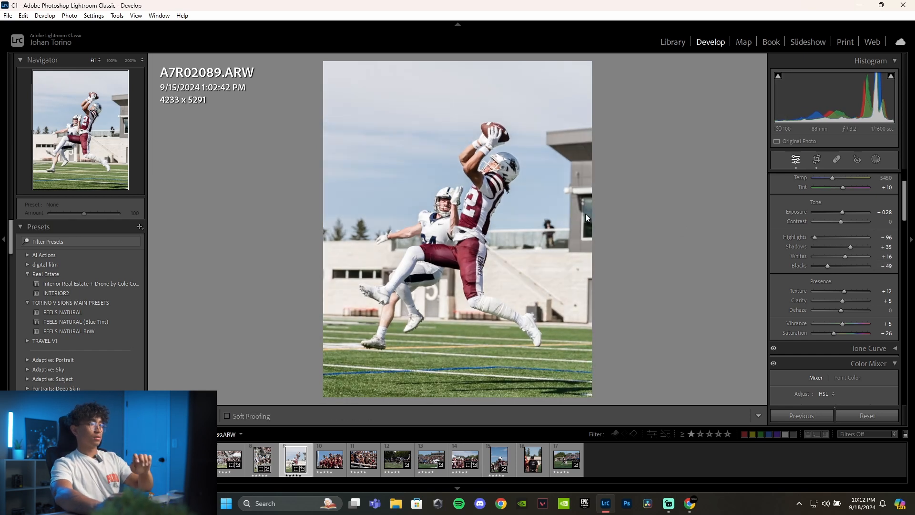
# - Open the cheering crowd photo A7R02105.ARW, crop it to about 4870 x 3249 and paste the copied develop settings onto it
pyautogui.click(331, 464)
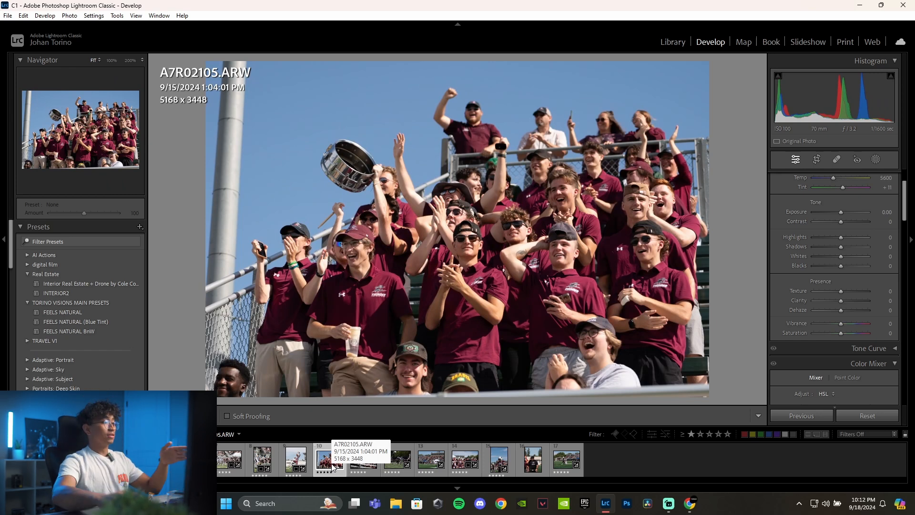
pyautogui.click(295, 459)
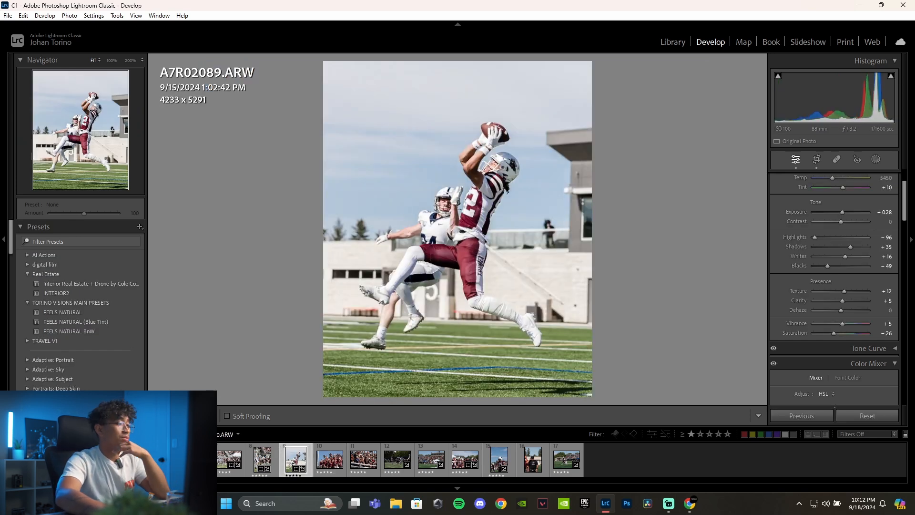
pyautogui.click(322, 463)
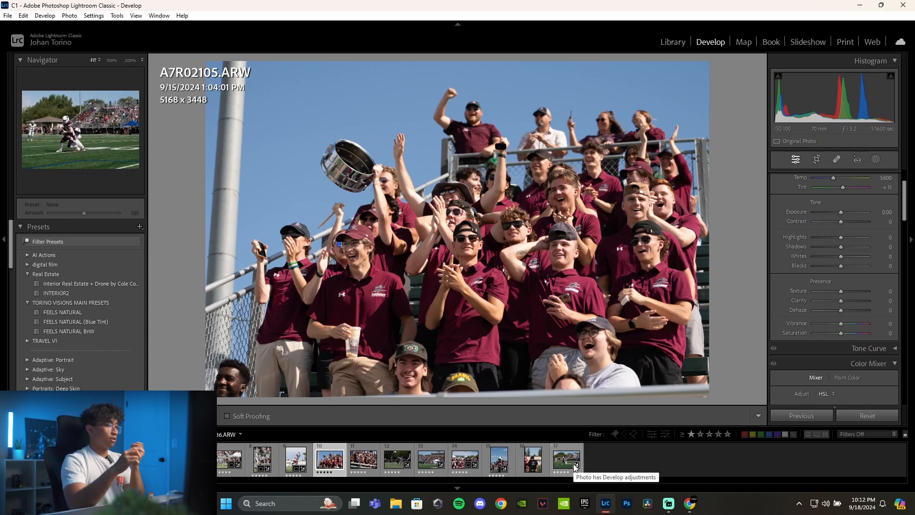
pyautogui.moveTo(230, 372); pyautogui.dragTo(456, 263)
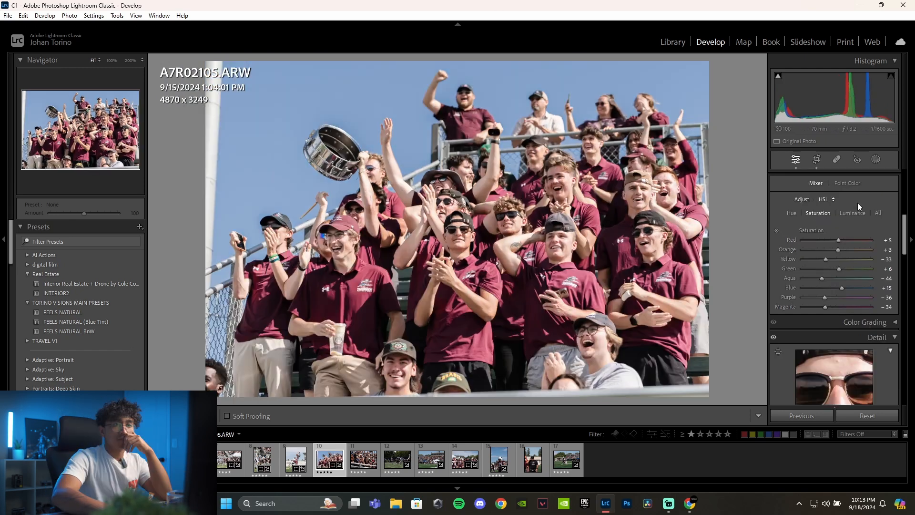
# - Sample a pale skin tone in A7R02105.ARW with Point Color and set its Sat. Shift to 28
pyautogui.click(849, 184)
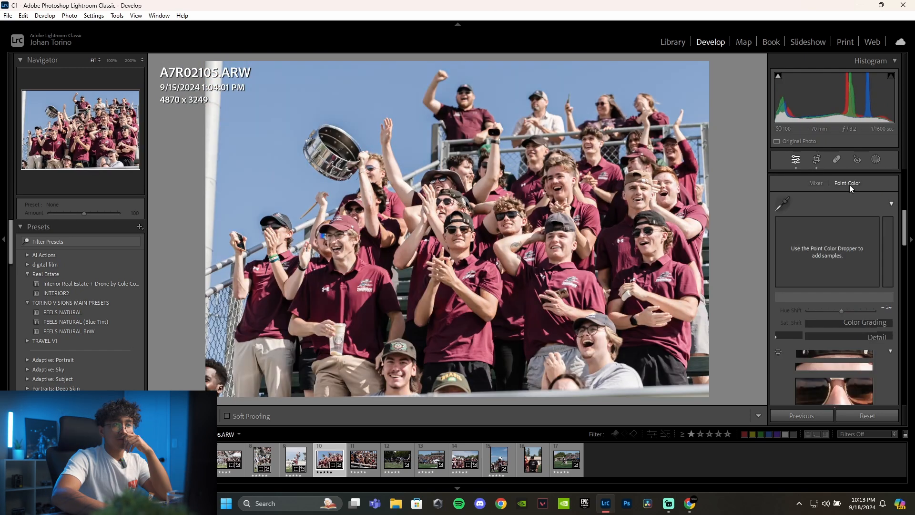
pyautogui.click(781, 205)
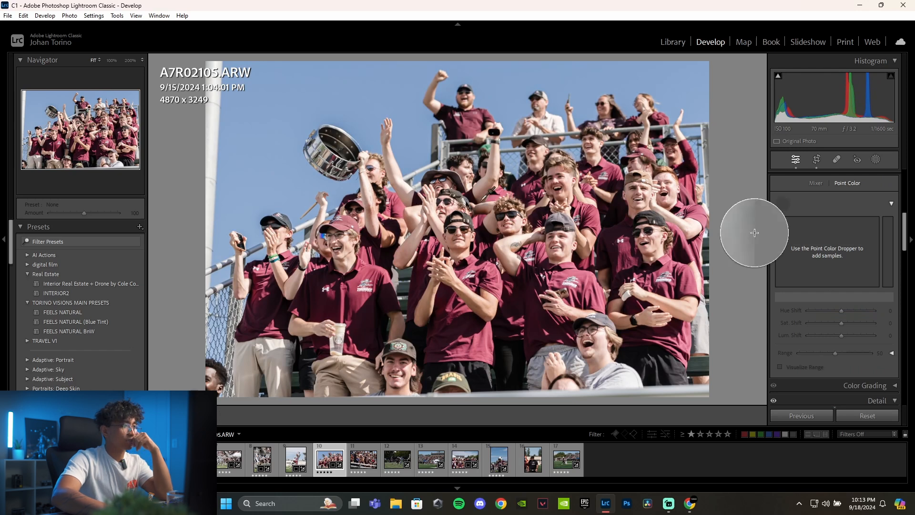
pyautogui.click(393, 291)
pyautogui.moveTo(840, 323); pyautogui.dragTo(853, 328)
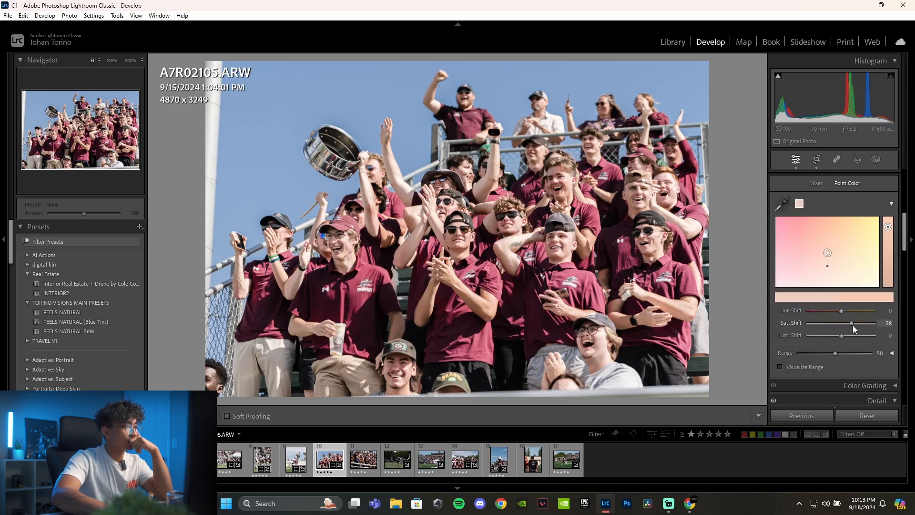
# - Copy the develop settings of A7R02105.ARW, paste them onto A7R02110.ARW and set its Exposure to +0.96
pyautogui.scroll(10, 853, 328)
pyautogui.hotkey('ctrl', 'shift', 'c')
pyautogui.click(745, 364)
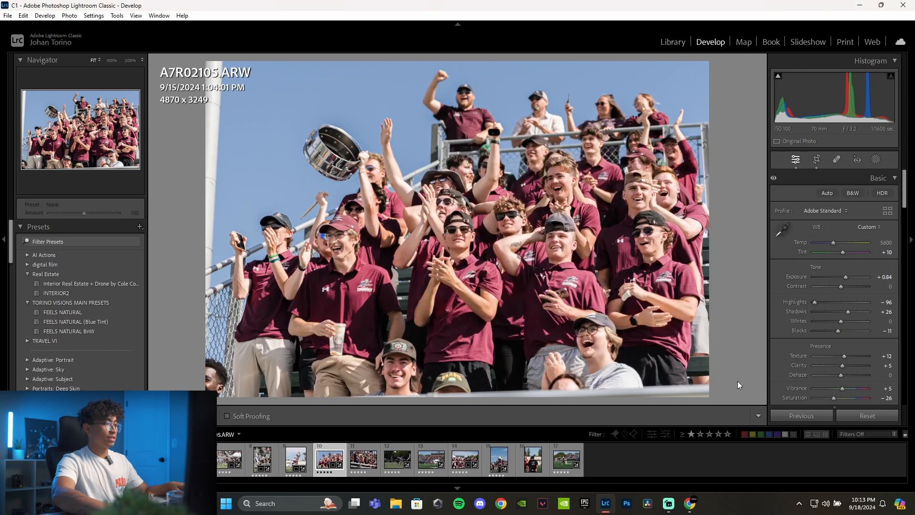
pyautogui.click(365, 465)
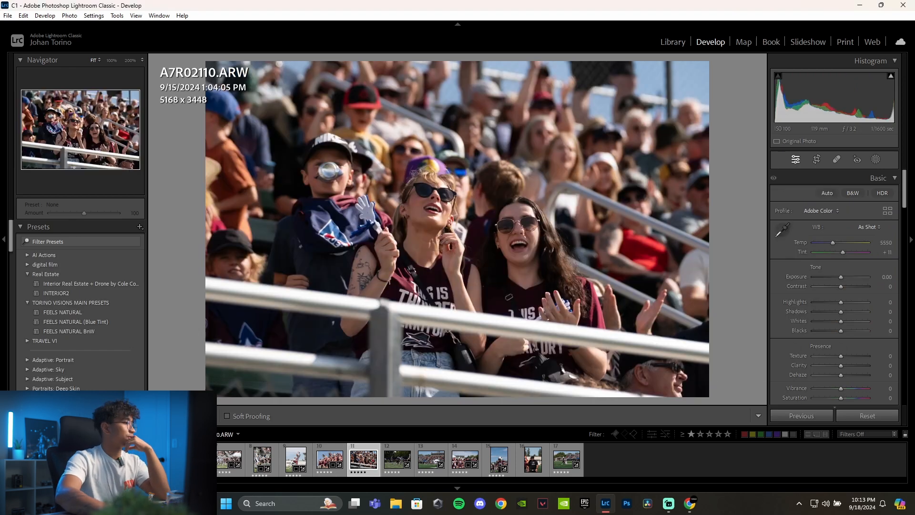
pyautogui.hotkey('ctrl', 'shift', 'v')
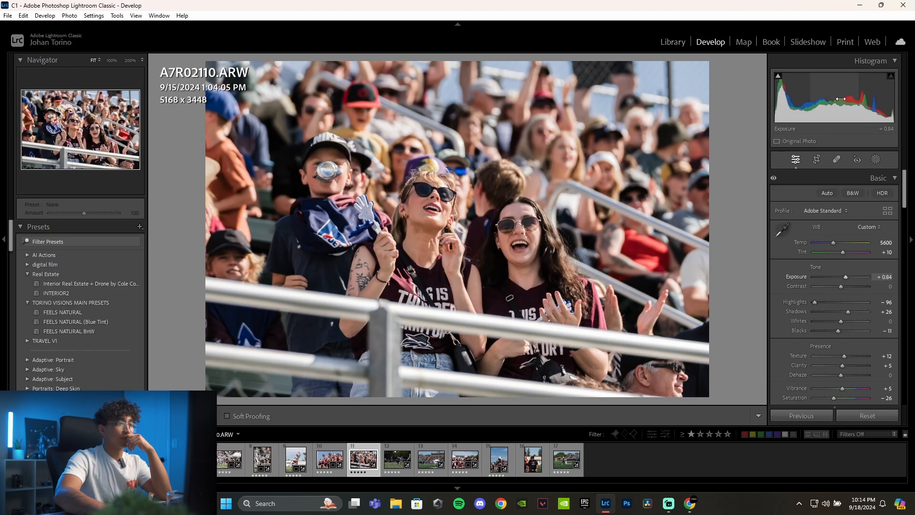
pyautogui.moveTo(840, 99); pyautogui.dragTo(844, 98)
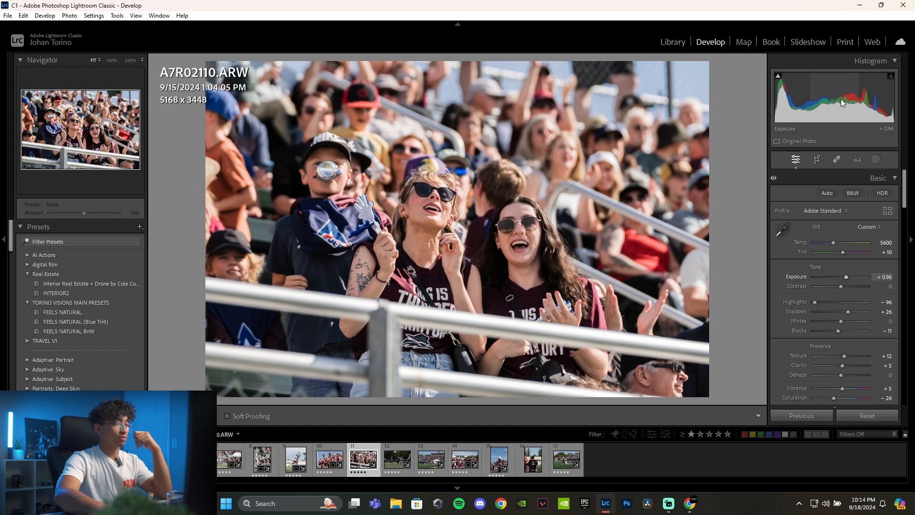
# - Compare A7R02110.ARW before and after the edit, and inspect the boy's face up close
pyautogui.press('\\')
pyautogui.press('\\')
pyautogui.press('\\')
pyautogui.press('\\')
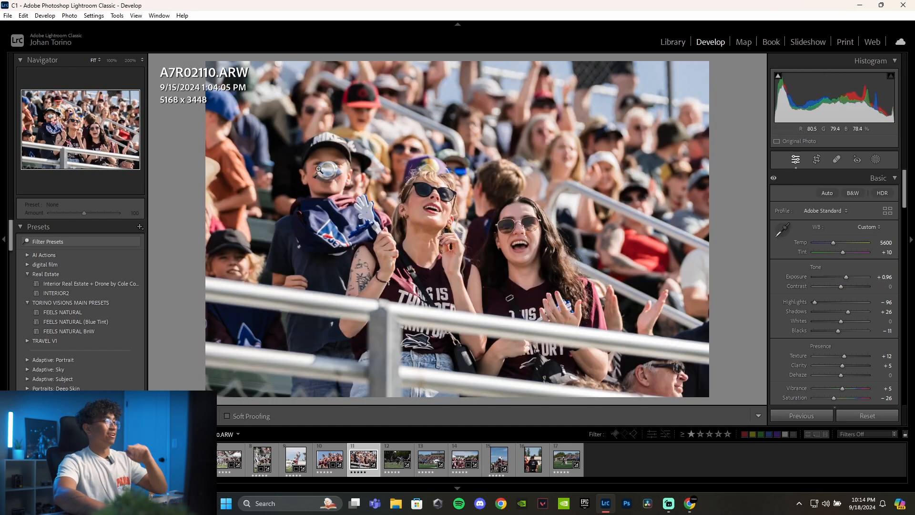
pyautogui.click(319, 169)
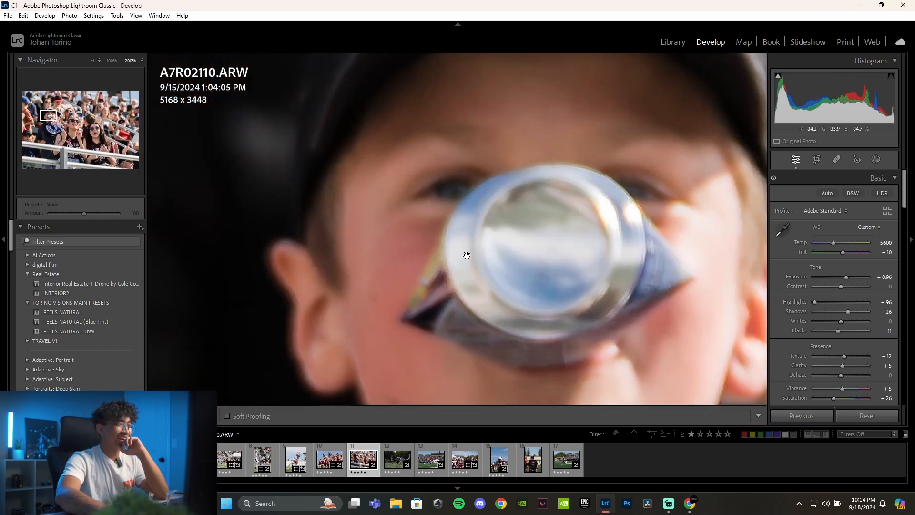
pyautogui.click(467, 255)
pyautogui.press('\\')
pyautogui.press('\\')
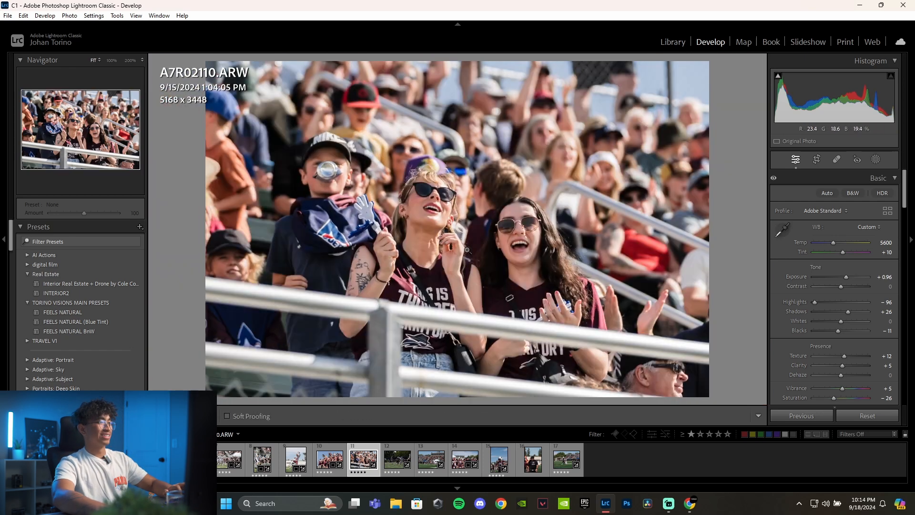
pyautogui.press('\\')
pyautogui.press('\\')
# - Crop the next photo, A7R02159.ARW, to about 3751 x 2503 at its original aspect ratio, centred on the ball carrier and his opponent
pyautogui.click(397, 458)
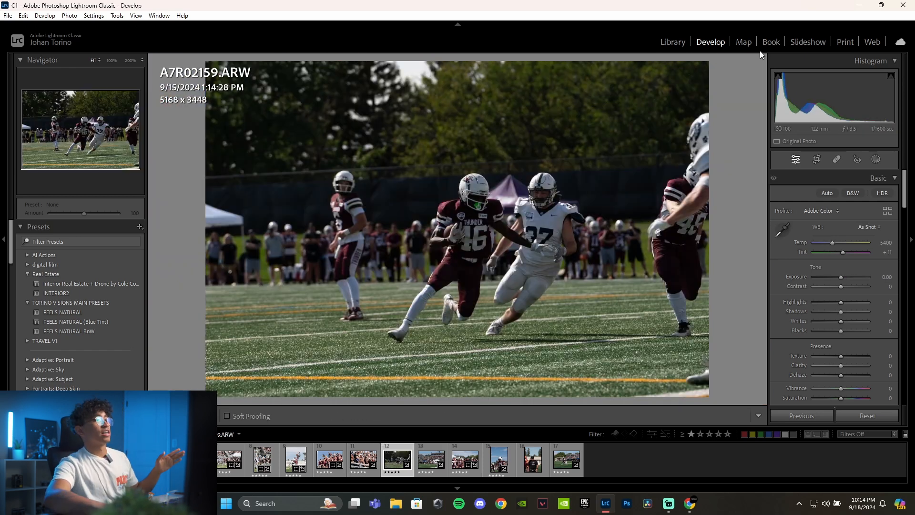
pyautogui.click(816, 159)
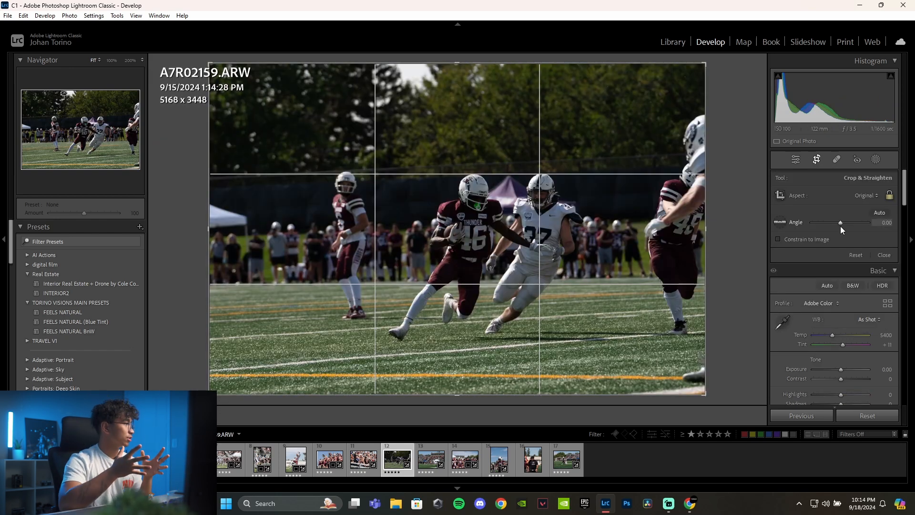
pyautogui.click(871, 196)
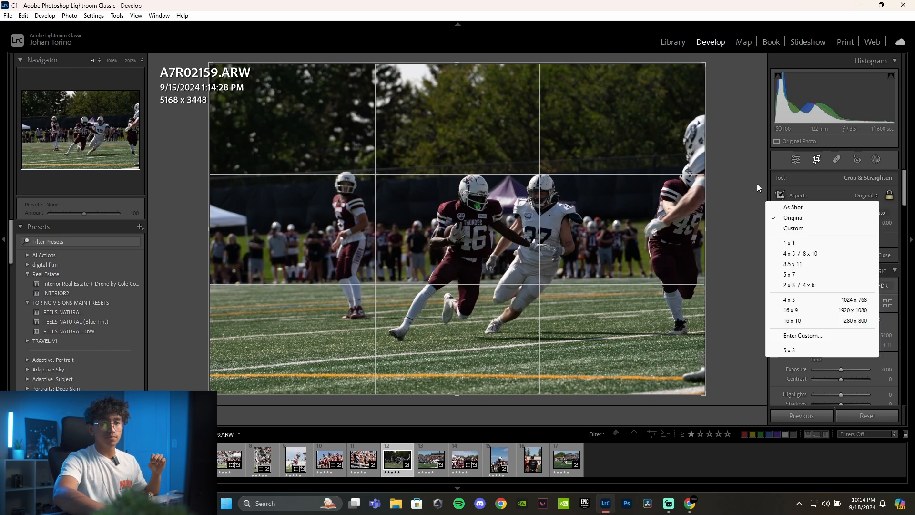
pyautogui.click(757, 184)
pyautogui.moveTo(705, 63); pyautogui.dragTo(625, 118)
pyautogui.moveTo(470, 233); pyautogui.dragTo(352, 267)
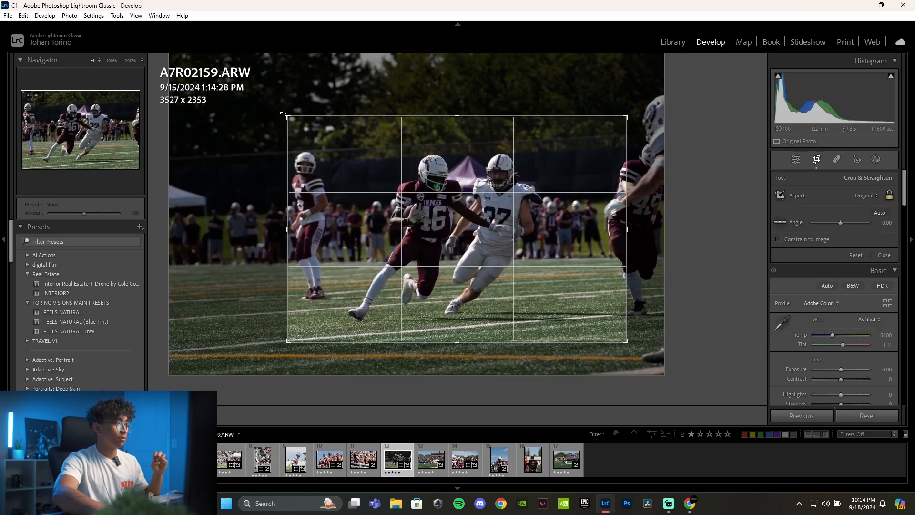
pyautogui.moveTo(287, 117); pyautogui.dragTo(274, 107)
pyautogui.moveTo(481, 238); pyautogui.dragTo(465, 225)
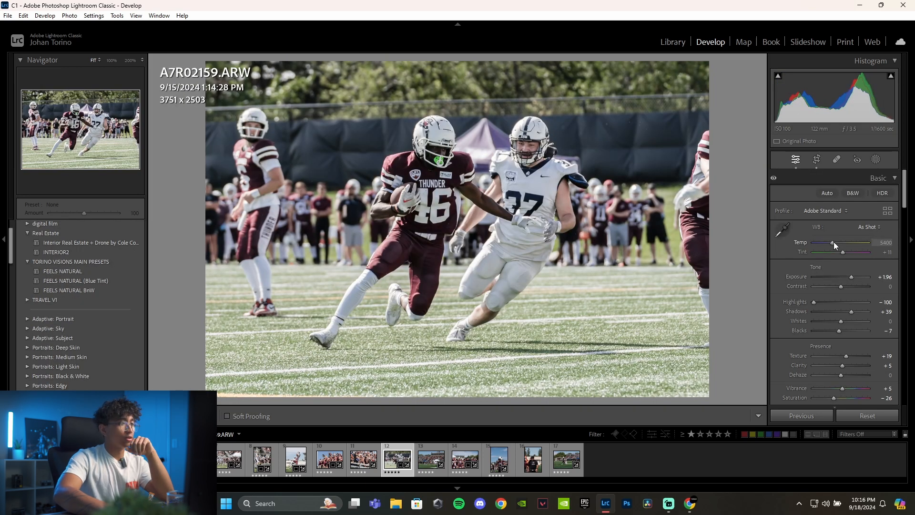
# - Set Temp to 6123 and Blacks to -21 on A7R02159.ARW
pyautogui.moveTo(833, 242); pyautogui.dragTo(836, 241)
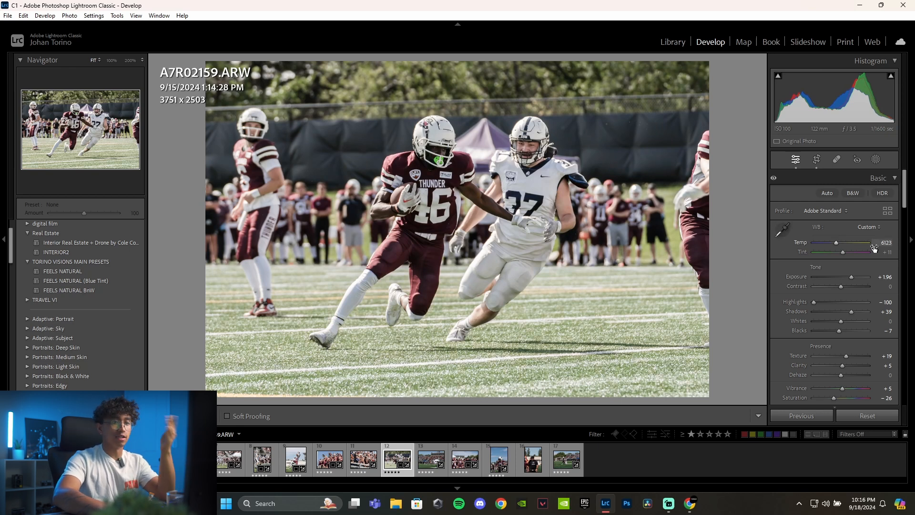
pyautogui.scroll(-3, 819, 286)
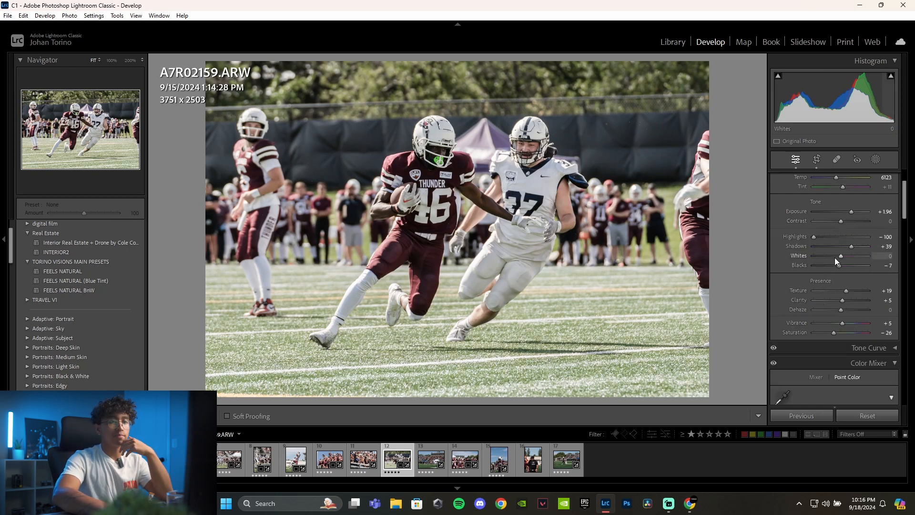
pyautogui.moveTo(838, 266); pyautogui.dragTo(834, 267)
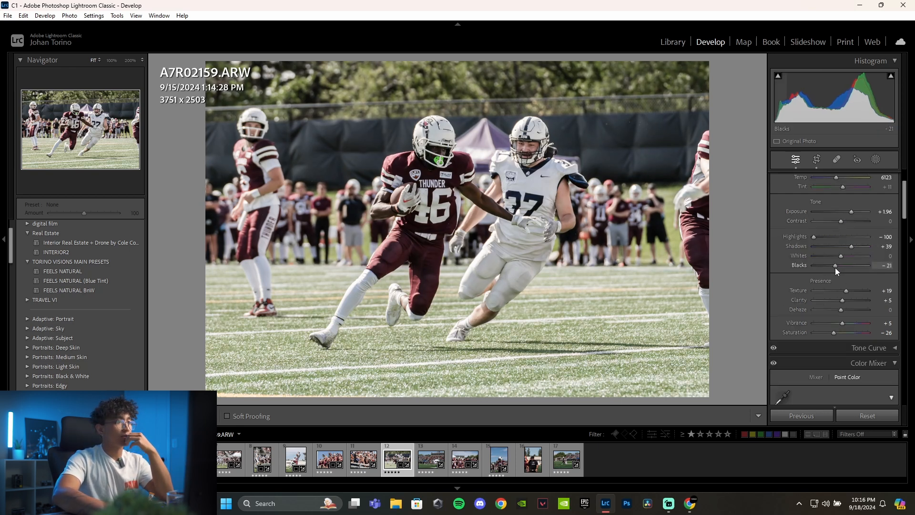
# - In the Color Mixer, set the saturation of Green to +61 and Yellow to -22 on A7R02159.ARW, and compare before and after
pyautogui.scroll(-10, 840, 239)
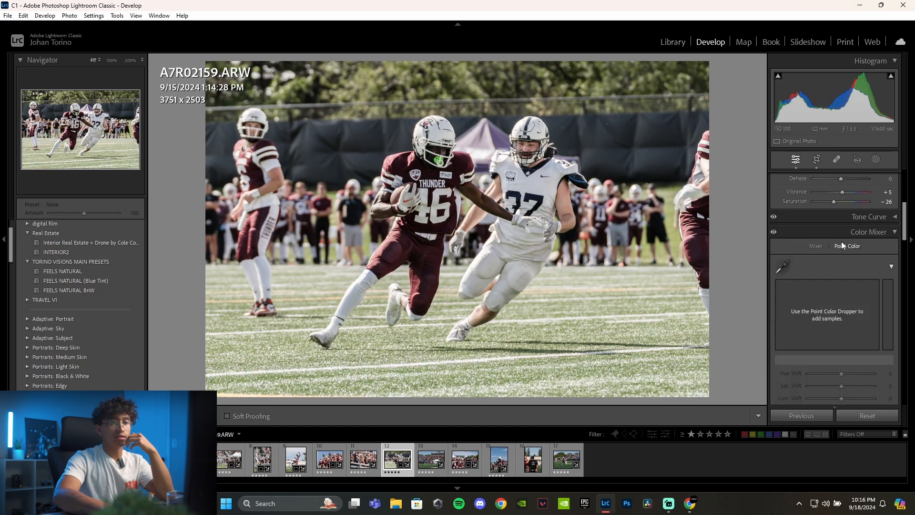
pyautogui.scroll(5, 839, 251)
pyautogui.click(815, 311)
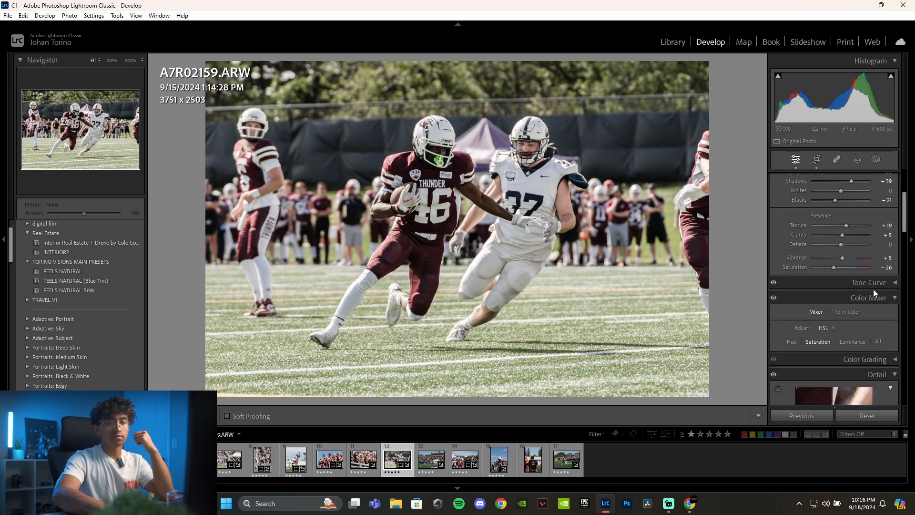
pyautogui.scroll(-2, 872, 289)
pyautogui.moveTo(839, 332)
pyautogui.mouseDown()
pyautogui.moveTo(851, 332)
pyautogui.moveTo(842, 332)
pyautogui.mouseUp()
pyautogui.scroll(-4, 828, 288)
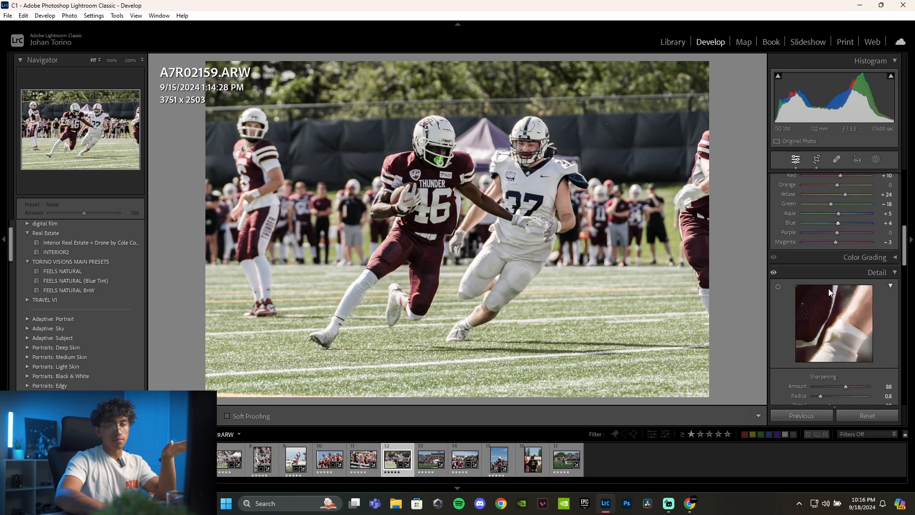
pyautogui.scroll(2, 828, 288)
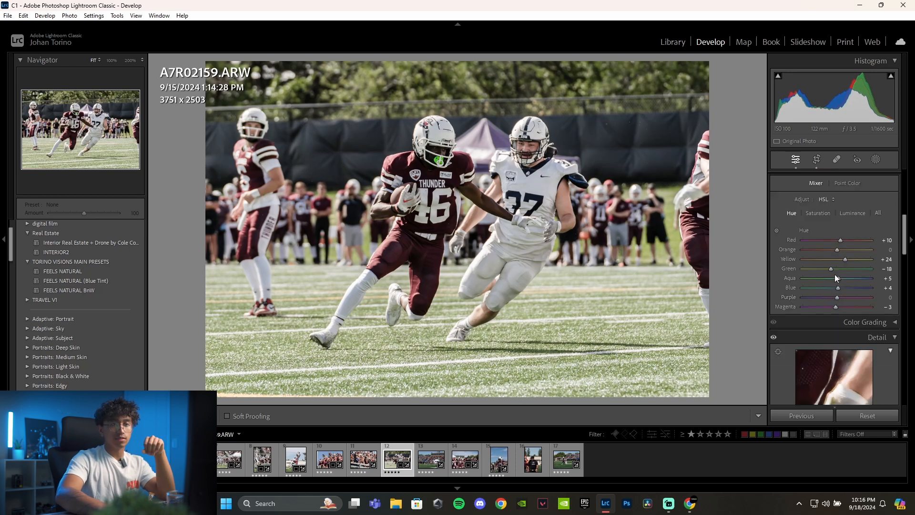
pyautogui.click(817, 212)
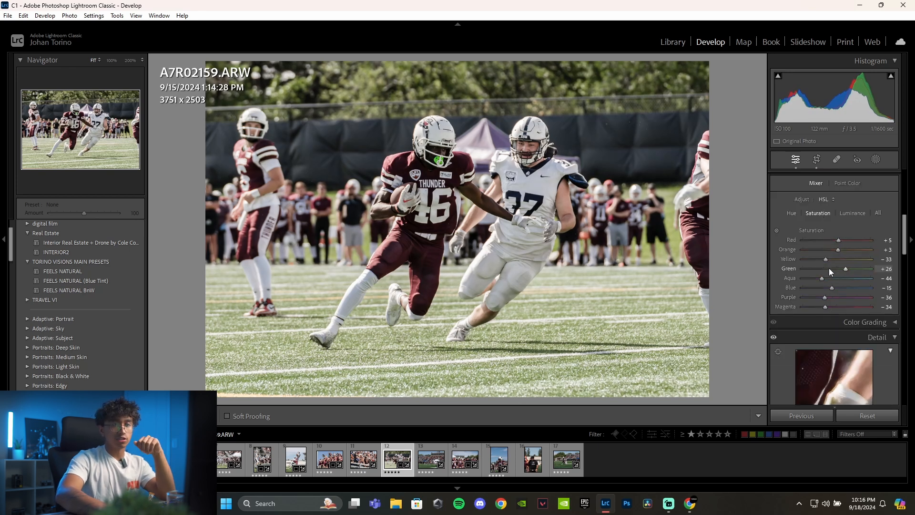
pyautogui.moveTo(844, 270); pyautogui.dragTo(857, 269)
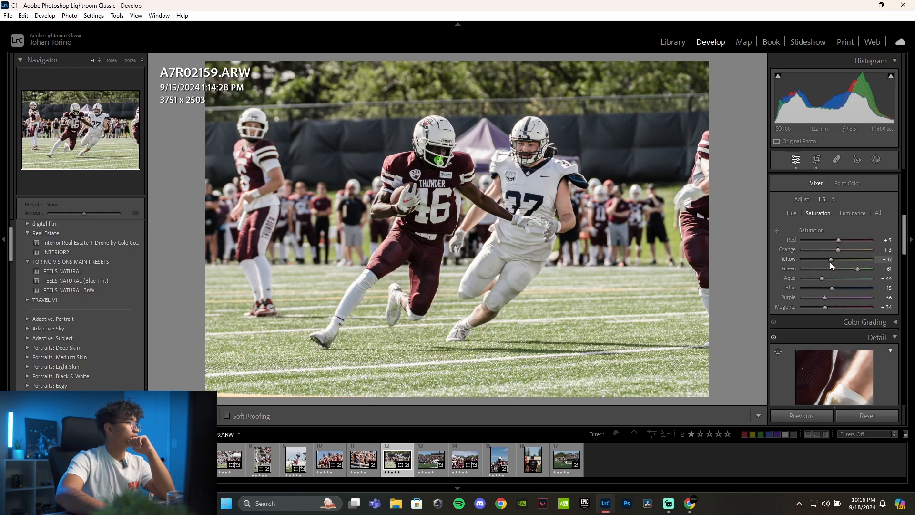
pyautogui.moveTo(830, 262); pyautogui.dragTo(828, 263)
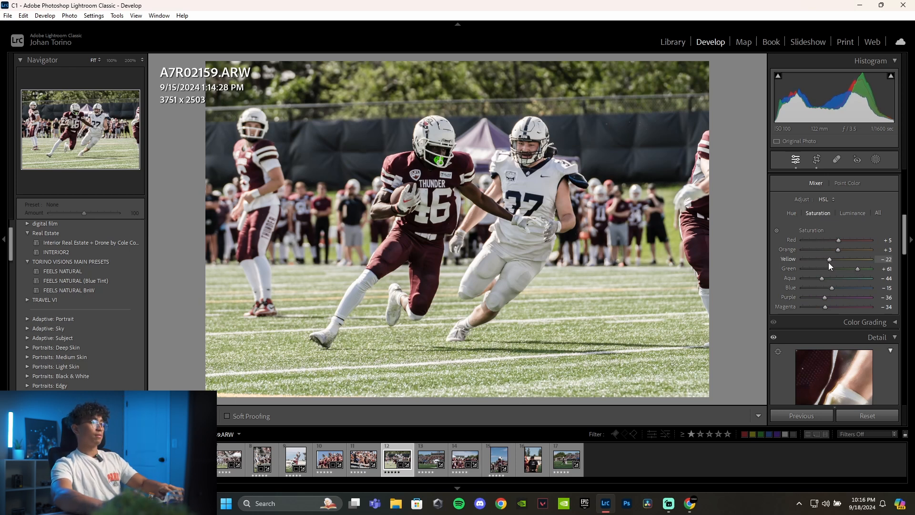
pyautogui.press('\\')
pyautogui.press('\\')
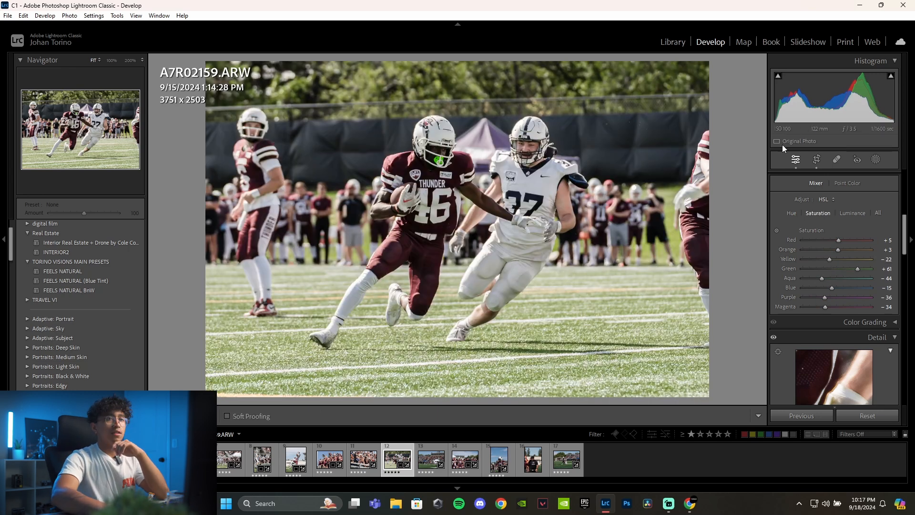
# - Open the next photo, A7R02198.ARW, and compare it before and after the edit
pyautogui.click(423, 460)
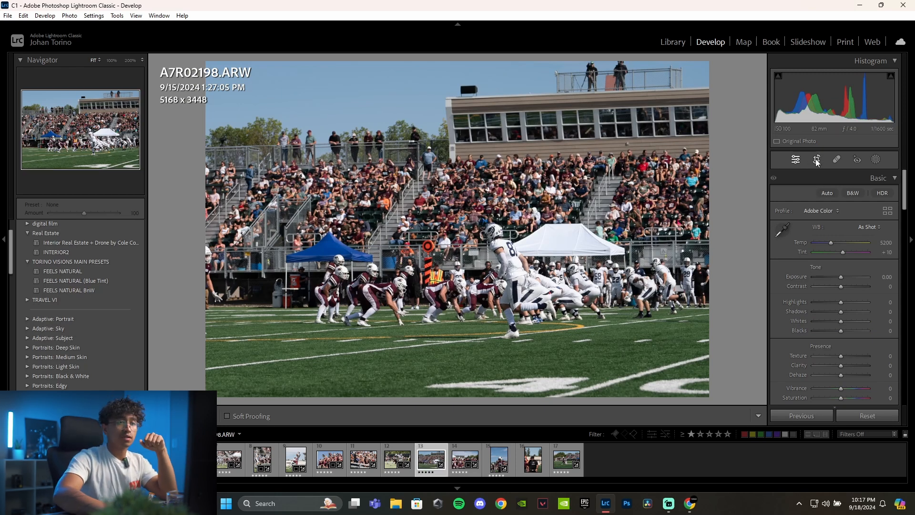
pyautogui.press('\\')
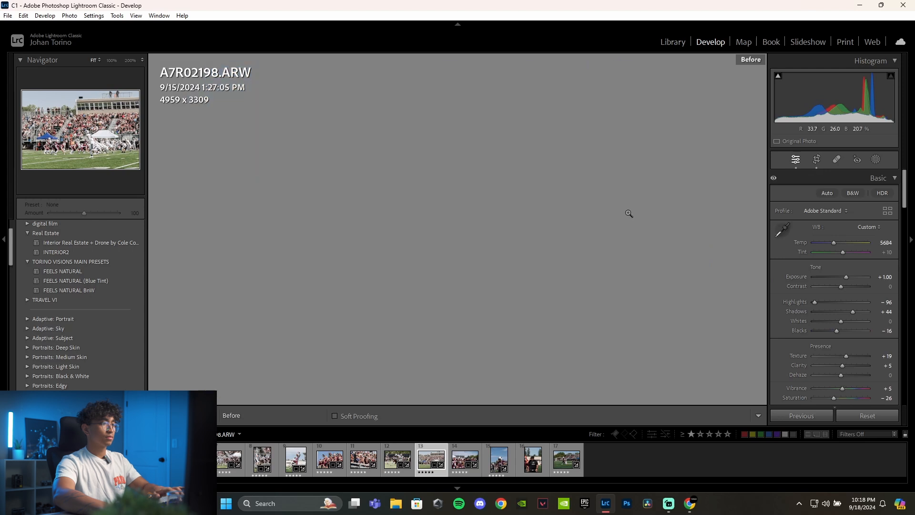
pyautogui.press('\\')
pyautogui.press('\\')
pyautogui.press('\\')
pyautogui.press('\\')
pyautogui.press('\\')
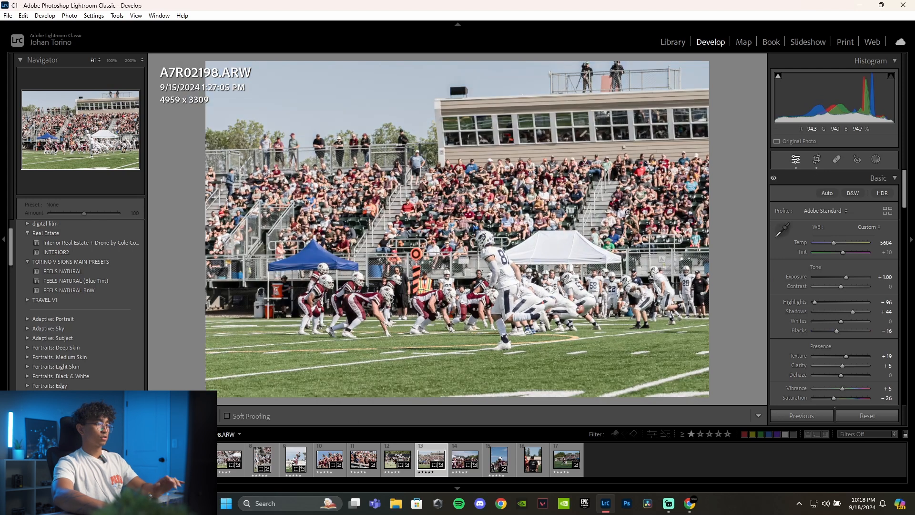
# - Crop the team huddle photo, A7R02207.ARW, to about 6840 x 4564, trimming the sky and edges around the coach and players
pyautogui.click(469, 461)
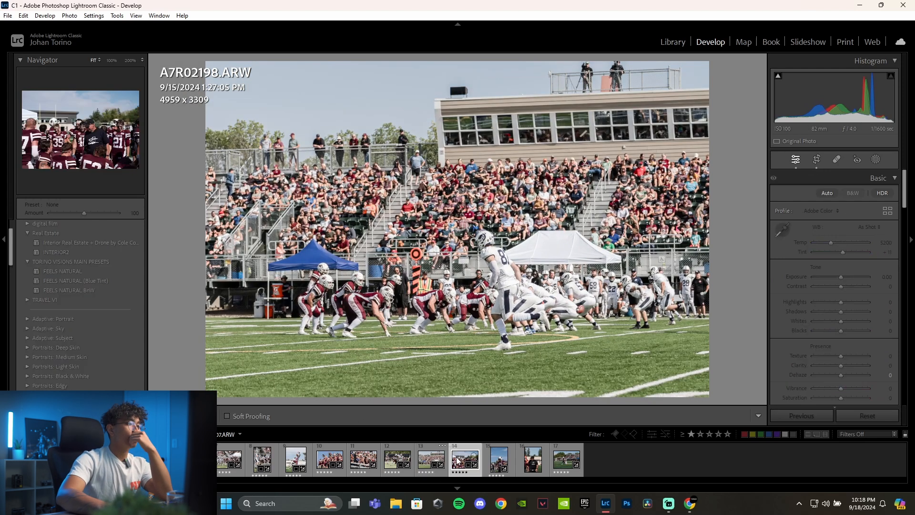
pyautogui.press('r')
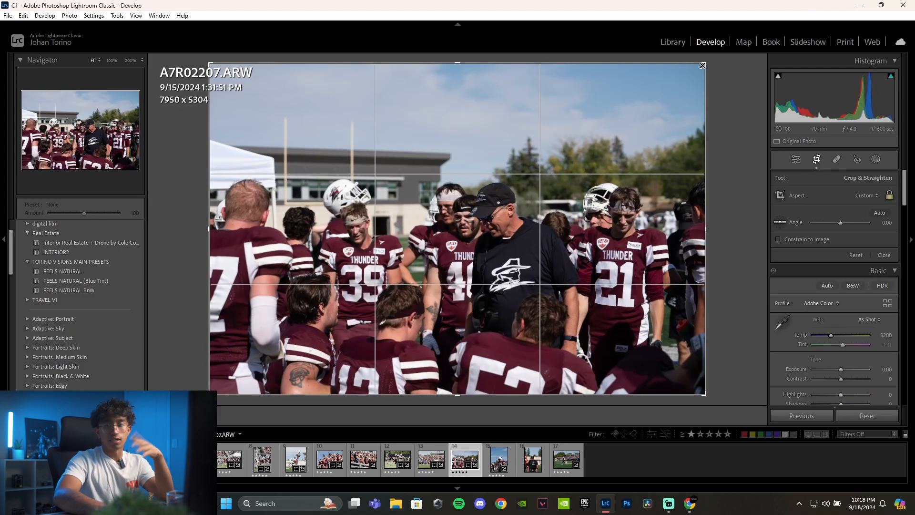
pyautogui.moveTo(703, 65); pyautogui.dragTo(680, 78)
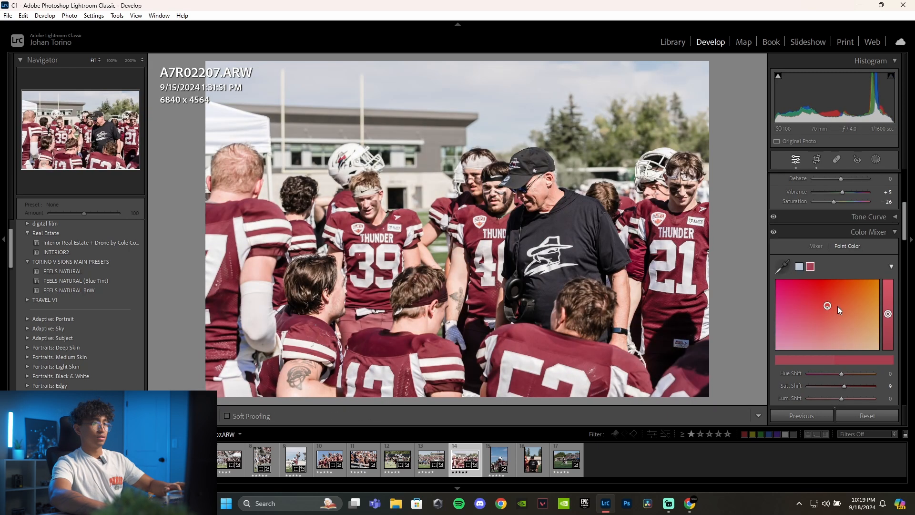
# - Sample a skin tone as a new Point Color in A7R02207.ARW and slightly raise its Sat. Shift
pyautogui.click(780, 266)
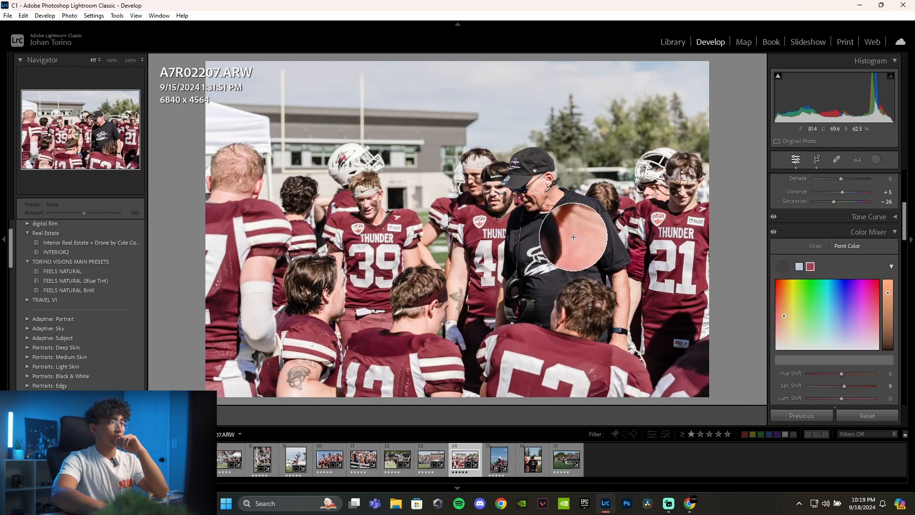
pyautogui.click(589, 235)
pyautogui.scroll(-2, 818, 305)
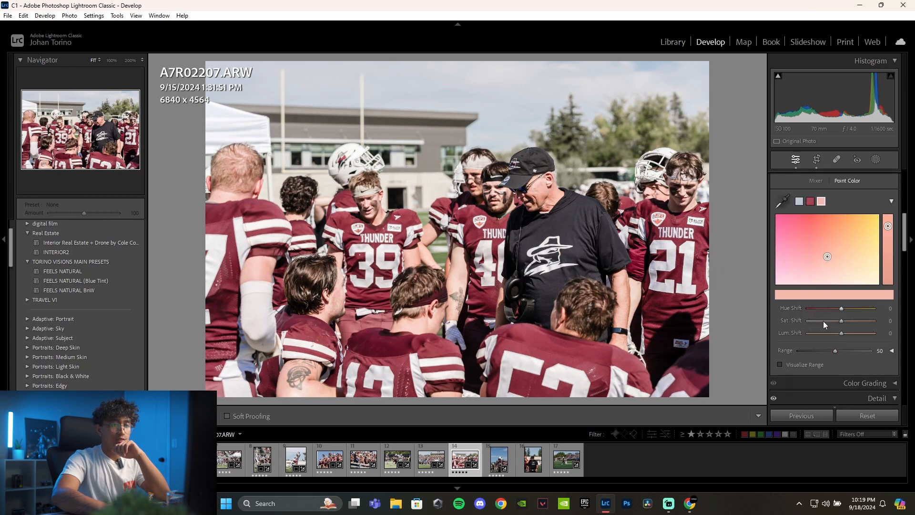
pyautogui.moveTo(842, 320)
pyautogui.mouseDown()
pyautogui.moveTo(839, 333)
pyautogui.moveTo(843, 319)
pyautogui.mouseUp()
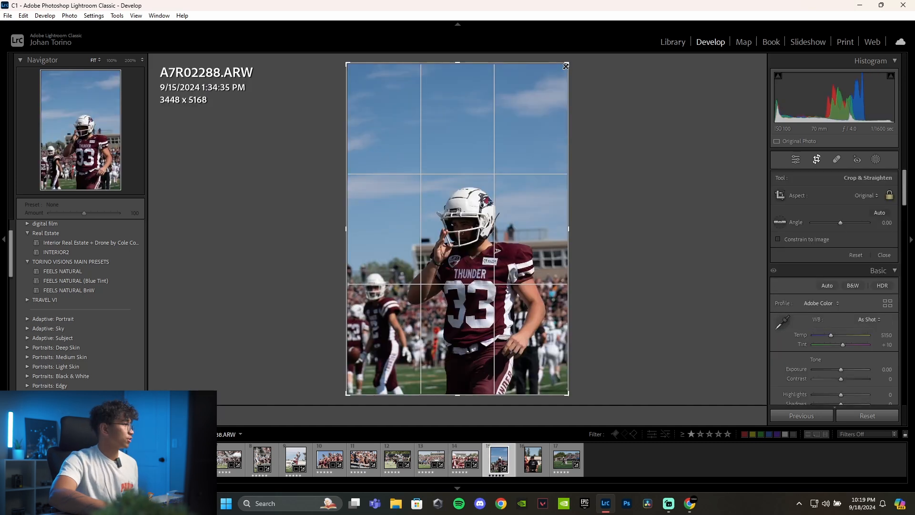
# - Crop A7R02288.ARW to about 2906 x 4355 at its original aspect ratio, centred on player number 33
pyautogui.moveTo(565, 66); pyautogui.dragTo(556, 93)
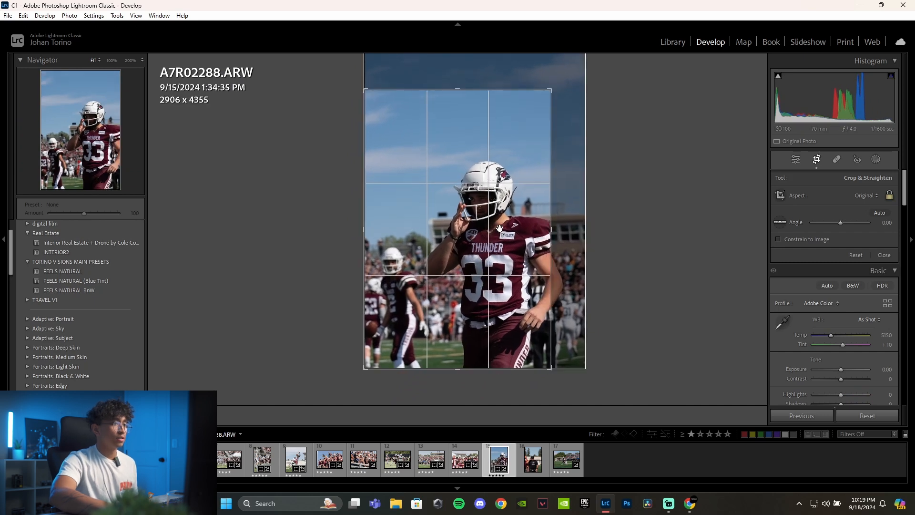
pyautogui.moveTo(499, 229); pyautogui.dragTo(489, 229)
pyautogui.press('Return')
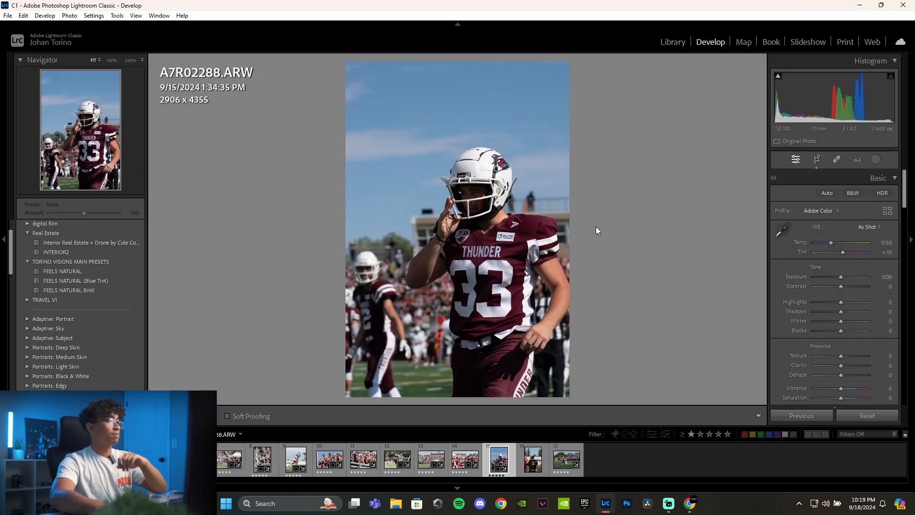
pyautogui.click(817, 159)
pyautogui.moveTo(440, 232); pyautogui.dragTo(417, 230)
pyautogui.press('Return')
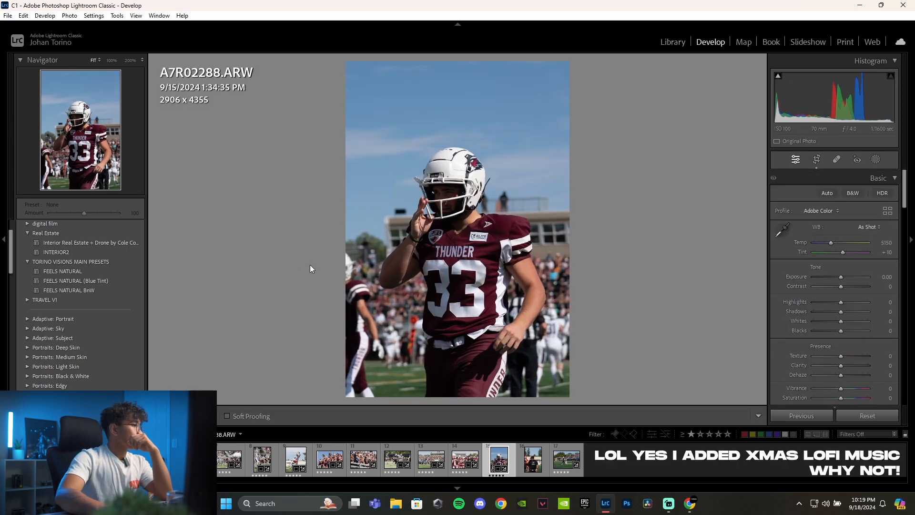
# - Paste the copied develop settings onto A7R02288.ARW and set its Exposure to +1.36
pyautogui.hotkey('ctrl', 'shift', 'v')
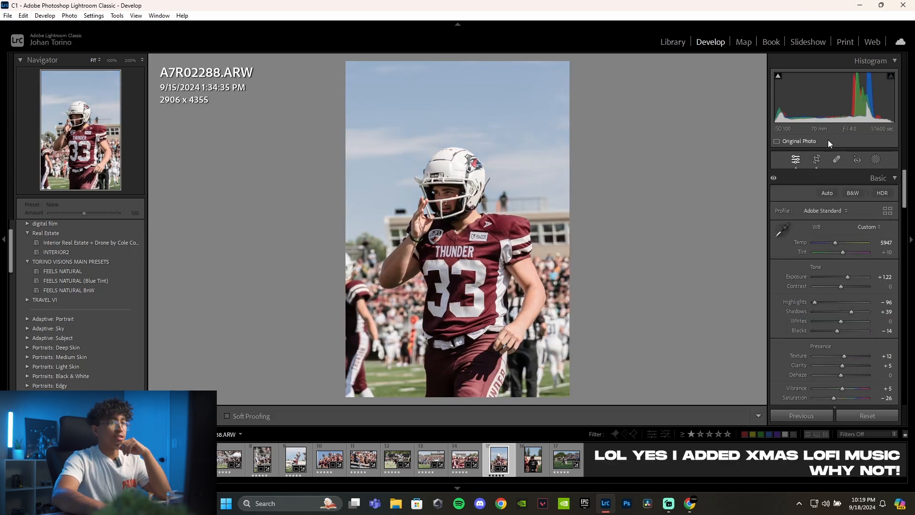
pyautogui.moveTo(884, 277); pyautogui.dragTo(891, 277)
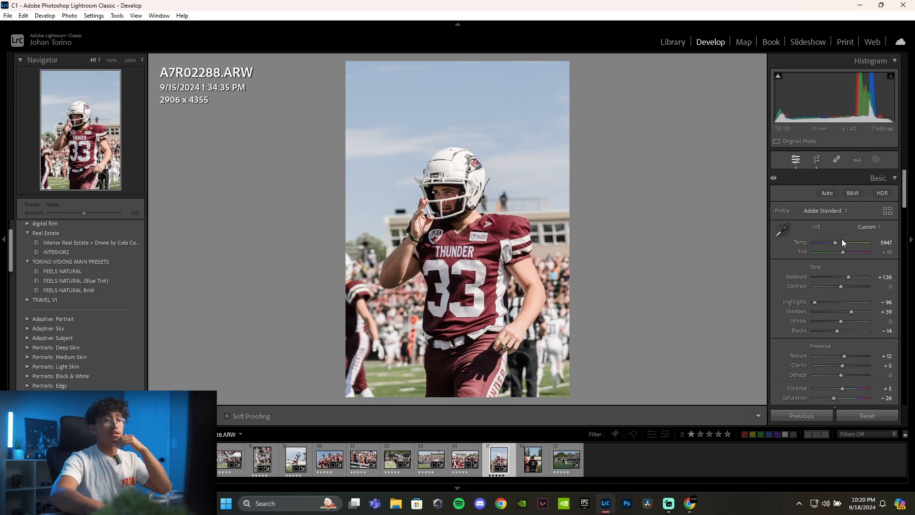
# - Sample a skin tone as a Point Color in A7R02288.ARW and set its Sat. Shift to 2
pyautogui.scroll(-5, 819, 273)
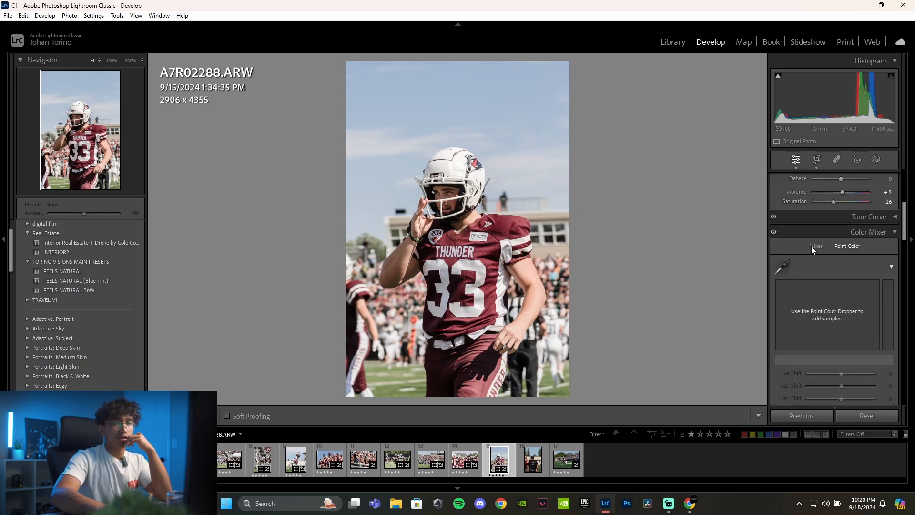
pyautogui.click(782, 267)
pyautogui.click(576, 317)
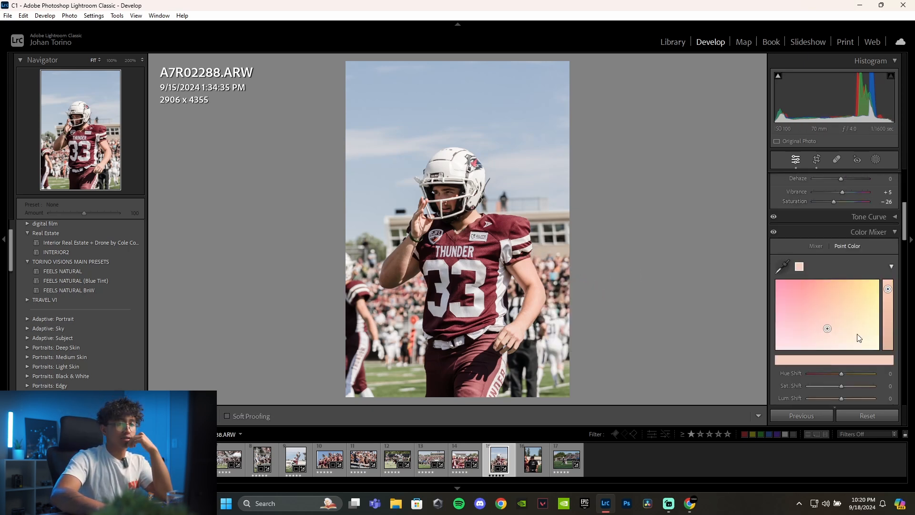
pyautogui.scroll(-1, 855, 336)
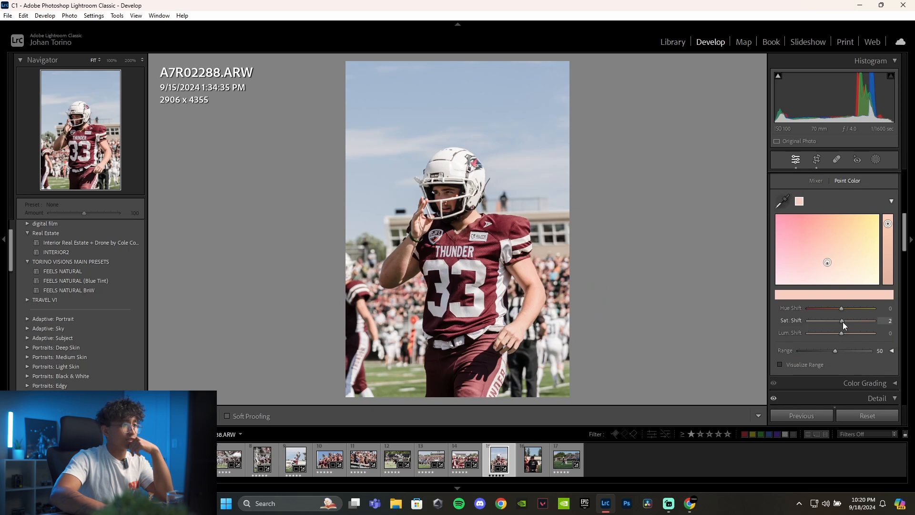
pyautogui.moveTo(842, 322); pyautogui.dragTo(843, 323)
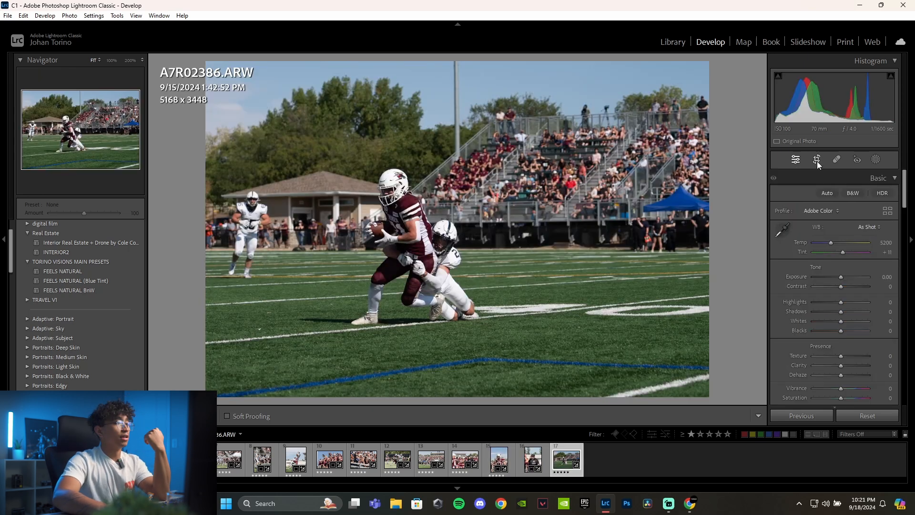
# - Crop A7R02386.ARW to about 3875 x 2585 at its original aspect ratio around the ball carrier and tackler
pyautogui.click(817, 161)
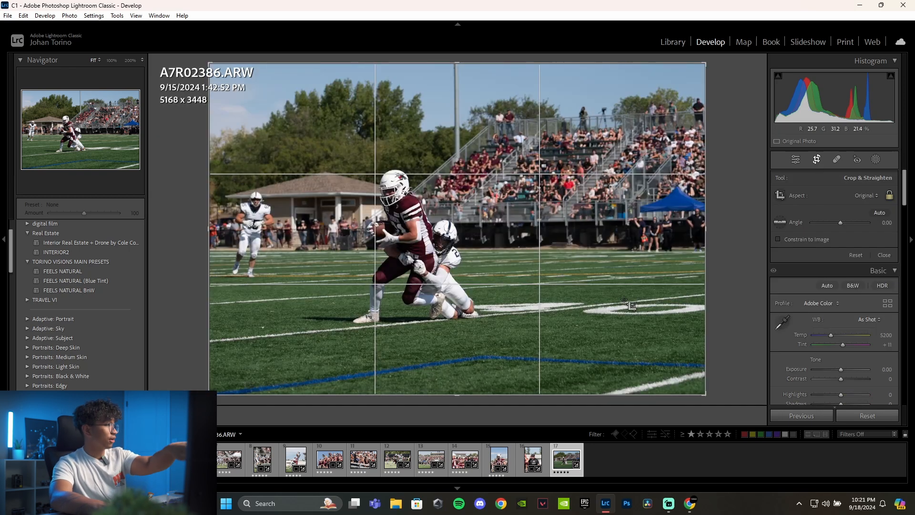
pyautogui.moveTo(693, 84); pyautogui.dragTo(615, 122)
pyautogui.moveTo(442, 242); pyautogui.dragTo(397, 271)
pyautogui.moveTo(618, 122); pyautogui.dragTo(646, 101)
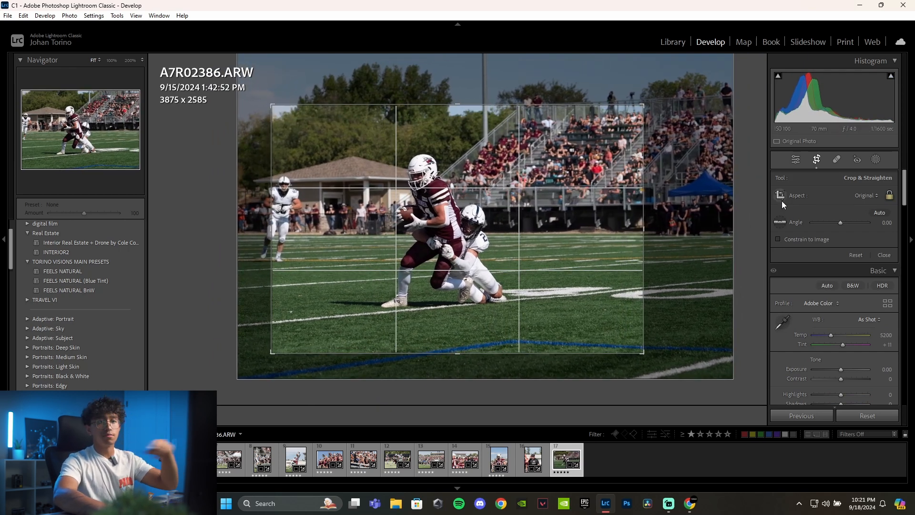
# - Change the crop of A7R02386.ARW to a 4 x 5 portrait of about 2265 x 2831, centred on the tackle
pyautogui.click(889, 197)
pyautogui.moveTo(643, 229); pyautogui.dragTo(498, 229)
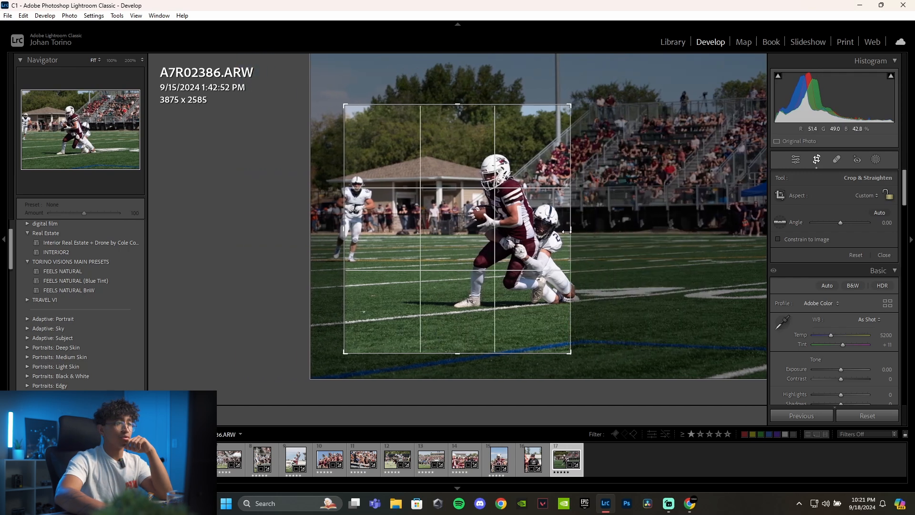
pyautogui.click(868, 196)
pyautogui.click(801, 256)
pyautogui.moveTo(508, 205); pyautogui.dragTo(455, 206)
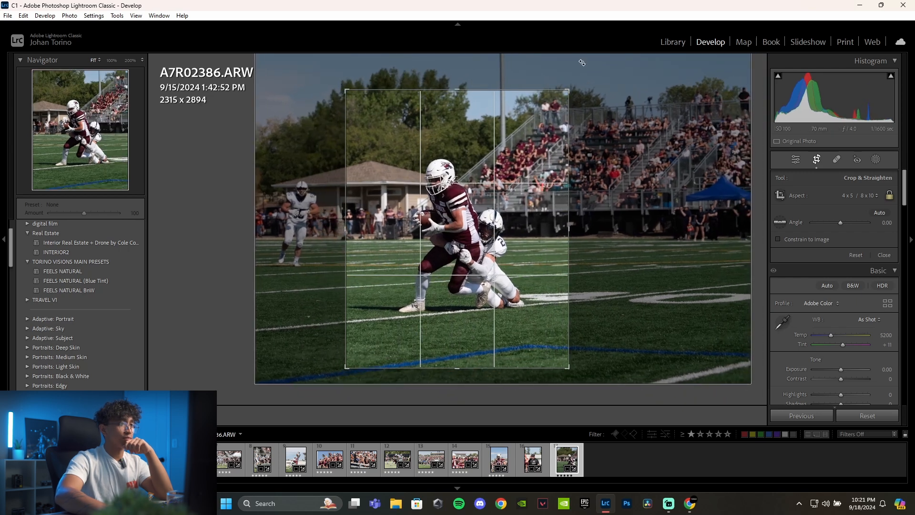
pyautogui.moveTo(566, 95); pyautogui.dragTo(567, 94)
pyautogui.moveTo(443, 198); pyautogui.dragTo(438, 202)
pyautogui.press('Return')
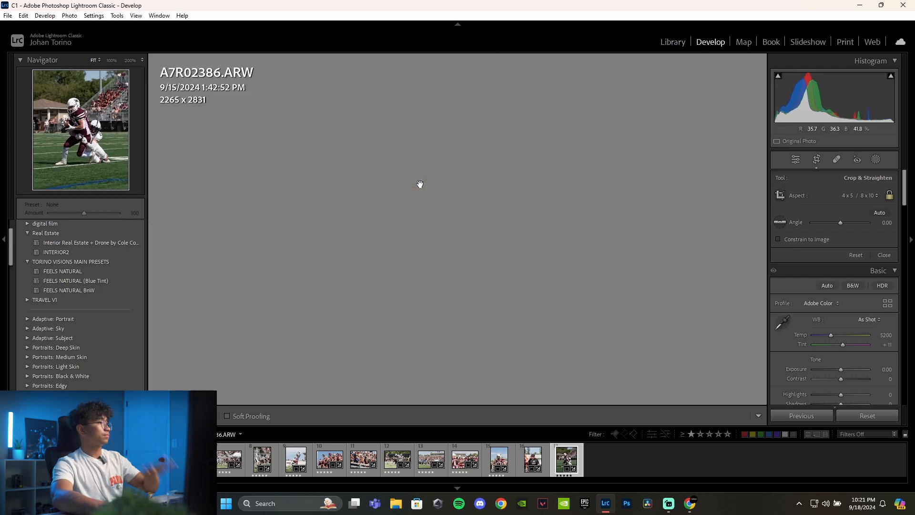
# - Paste the copied develop settings onto A7R02386.ARW, set Exposure to +1.14 and Temp to 5200, and compare before and after
pyautogui.hotkey('ctrl', 'v')
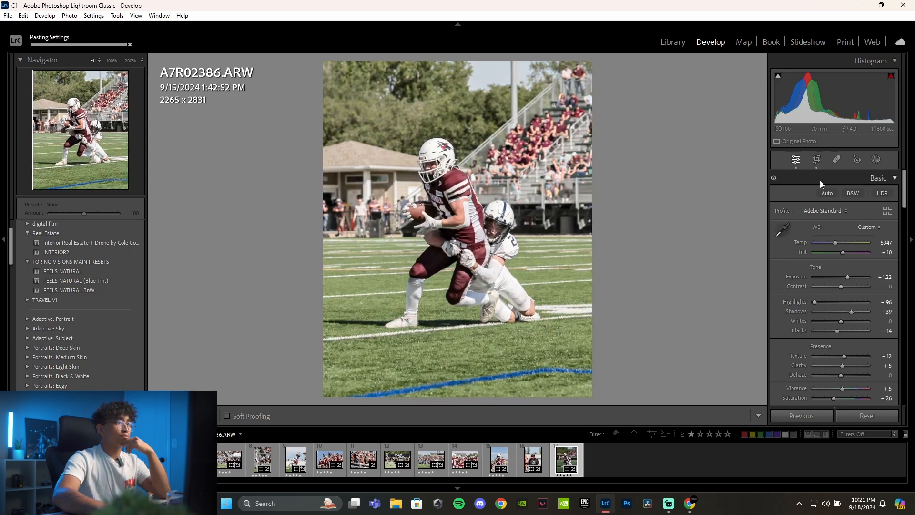
pyautogui.moveTo(847, 277); pyautogui.dragTo(846, 276)
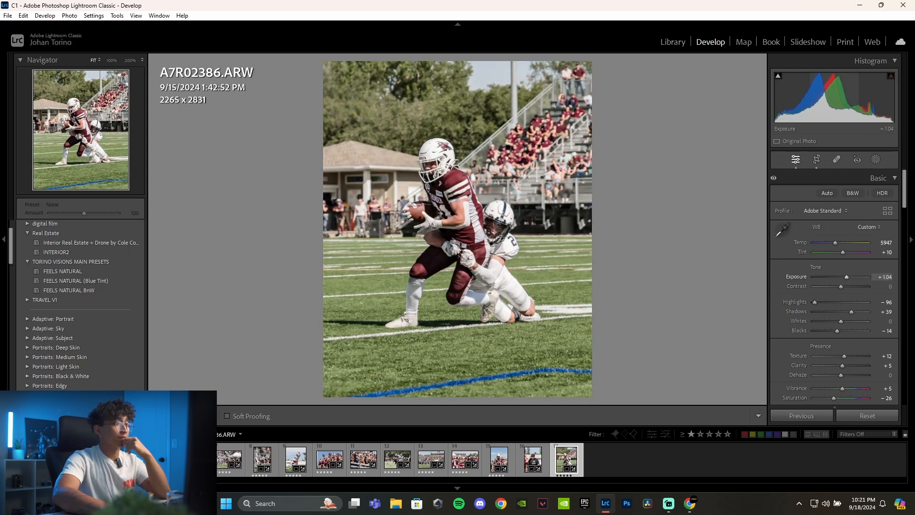
pyautogui.moveTo(846, 277); pyautogui.dragTo(846, 277)
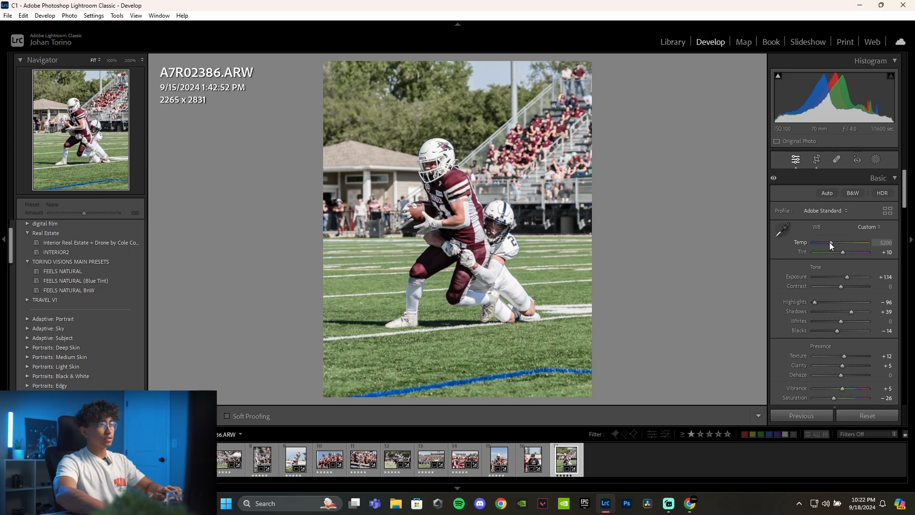
pyautogui.moveTo(829, 242); pyautogui.dragTo(830, 242)
pyautogui.press('\\')
pyautogui.press('\\')
# - Set the Green saturation to +52 in the Color Mixer for A7R02386.ARW
pyautogui.scroll(-3, 836, 285)
pyautogui.scroll(-5, 838, 285)
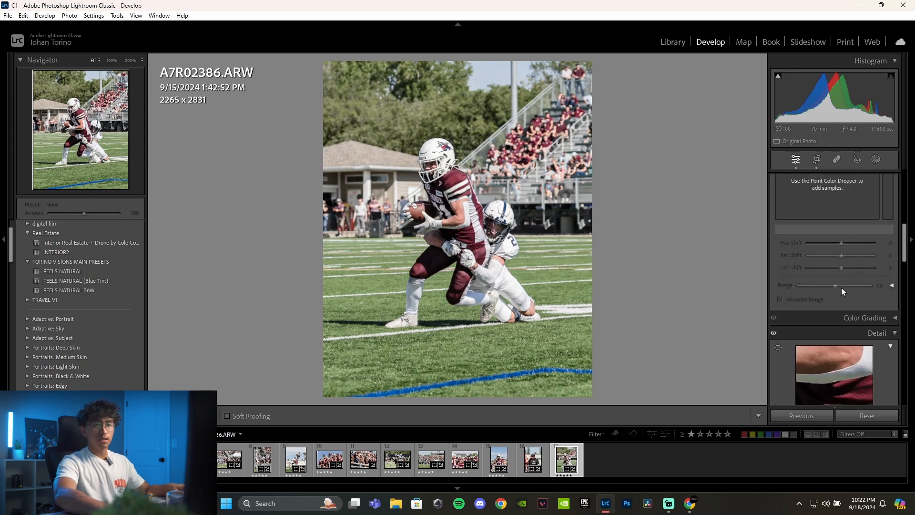
pyautogui.scroll(3, 829, 282)
pyautogui.click(815, 247)
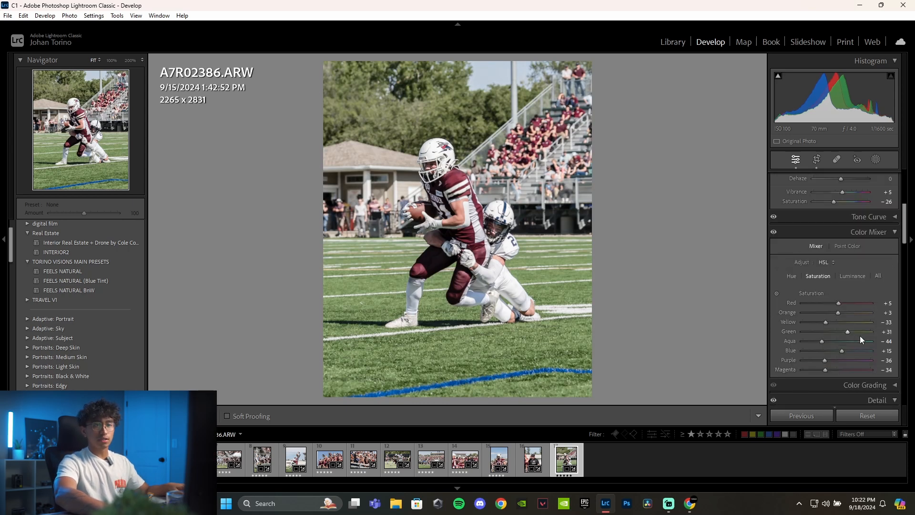
pyautogui.scroll(-2, 856, 332)
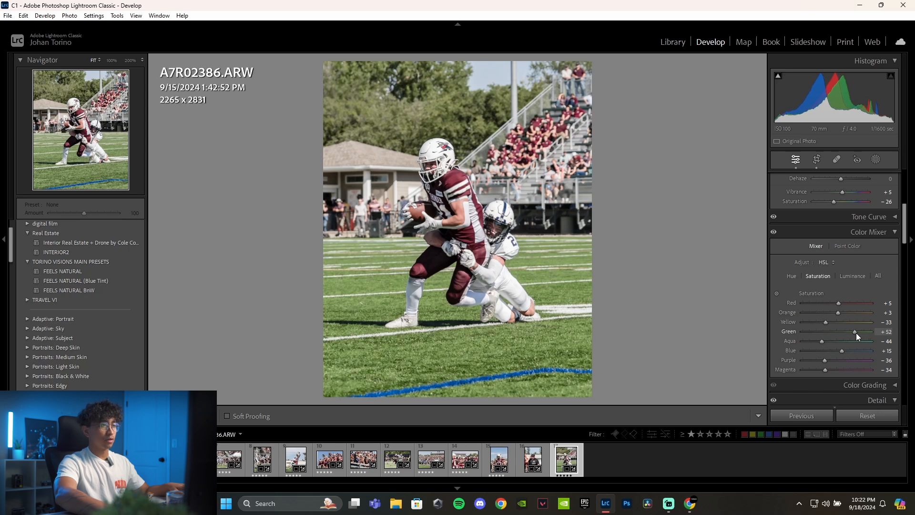
# - Sample the maroon jersey as a Point Color in A7R02386.ARW and slightly raise its Sat. Shift
pyautogui.click(847, 246)
pyautogui.click(797, 273)
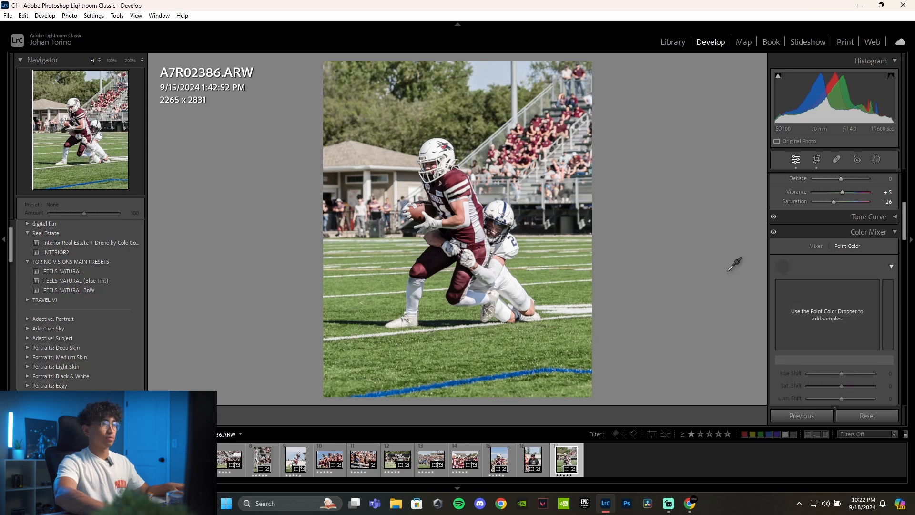
pyautogui.click(500, 225)
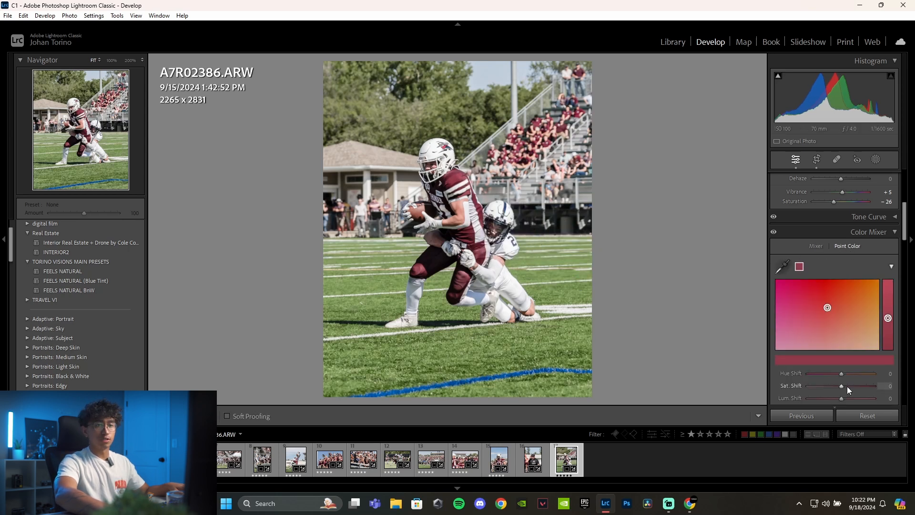
pyautogui.moveTo(840, 385); pyautogui.dragTo(846, 385)
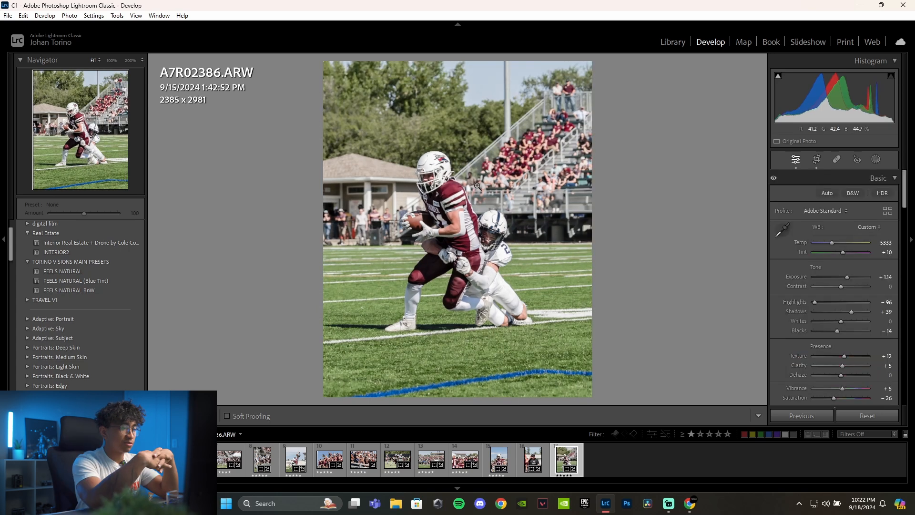